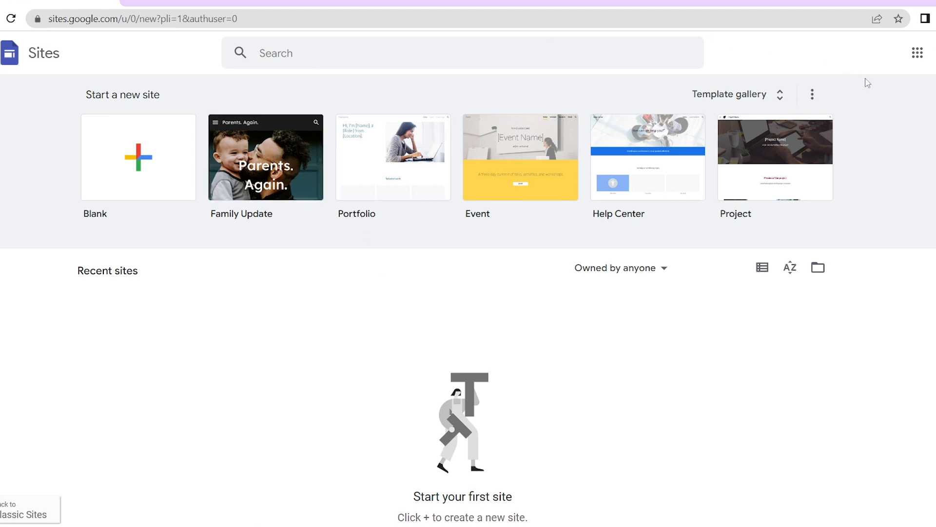
Show the Google apps list from the Sites home page
{"action": "left_click", "coordinate": [917, 53]}
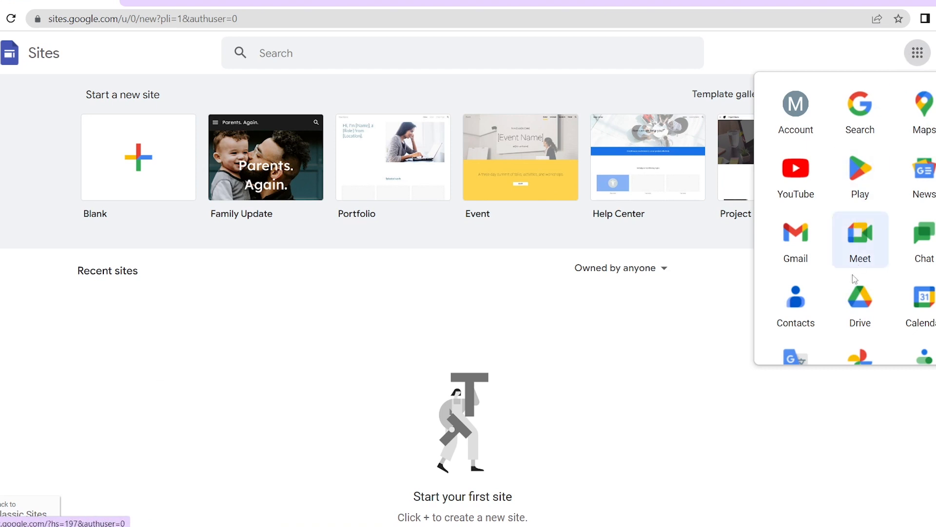
Go to Google Drive's My Drive and dismiss the search-chips tips
{"action": "left_click", "coordinate": [854, 302]}
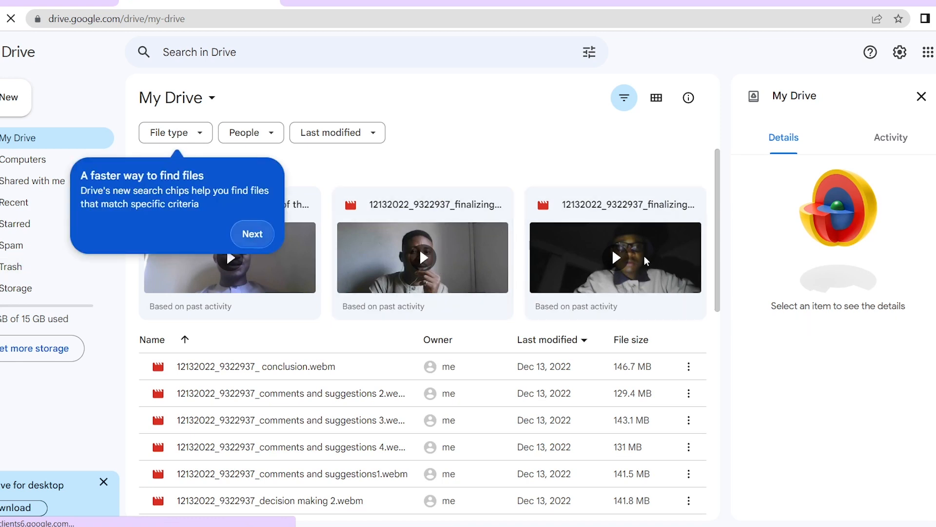
{"action": "left_click", "coordinate": [251, 234]}
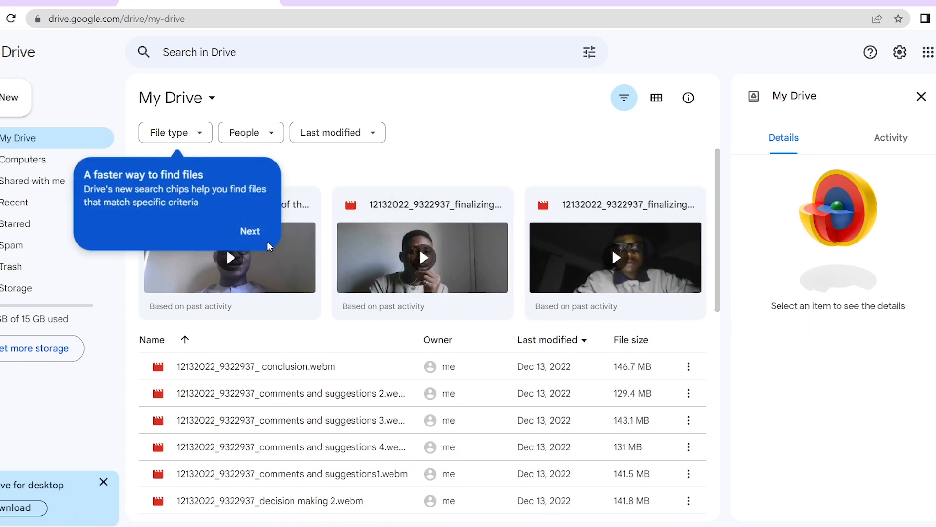
{"action": "left_click", "coordinate": [566, 119]}
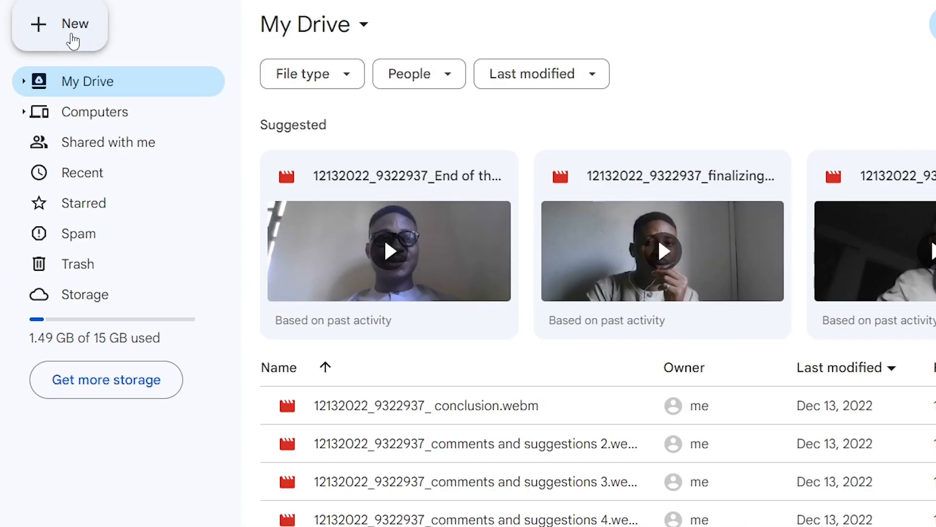
Upload the empty 'file' folder from Downloads into My Drive
{"action": "left_click", "coordinate": [72, 36]}
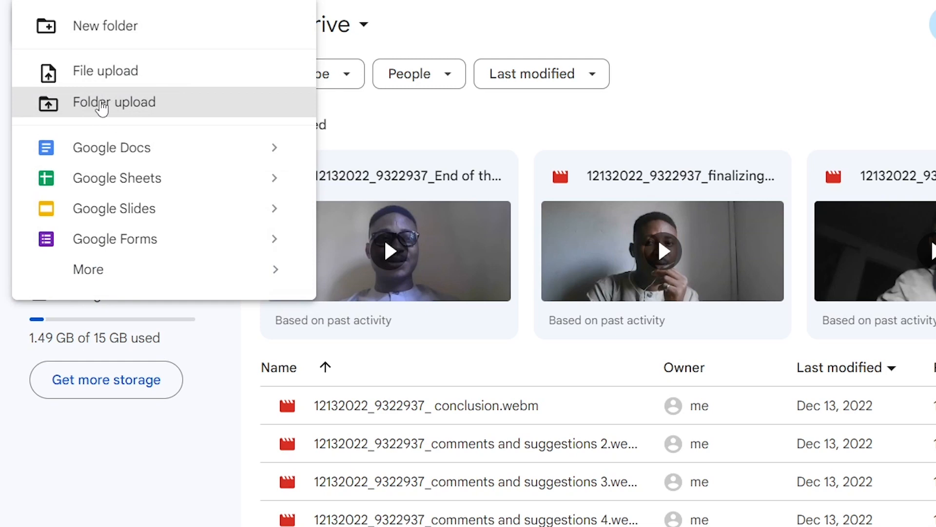
{"action": "left_click", "coordinate": [102, 107]}
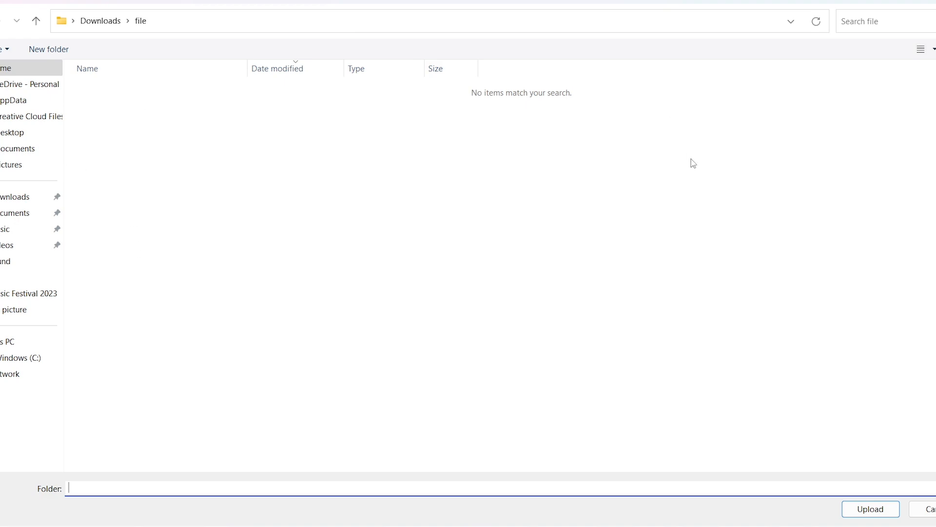
{"action": "left_click", "coordinate": [22, 204]}
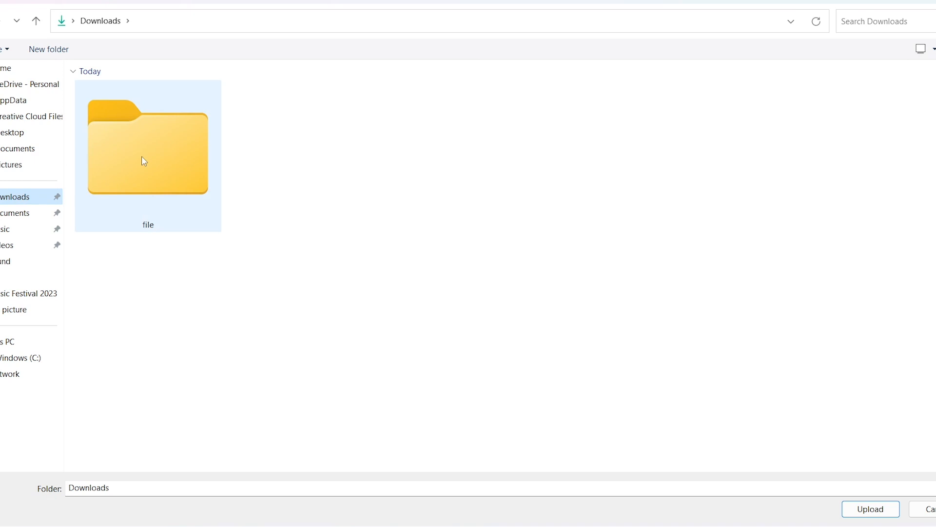
{"action": "left_click", "coordinate": [160, 167]}
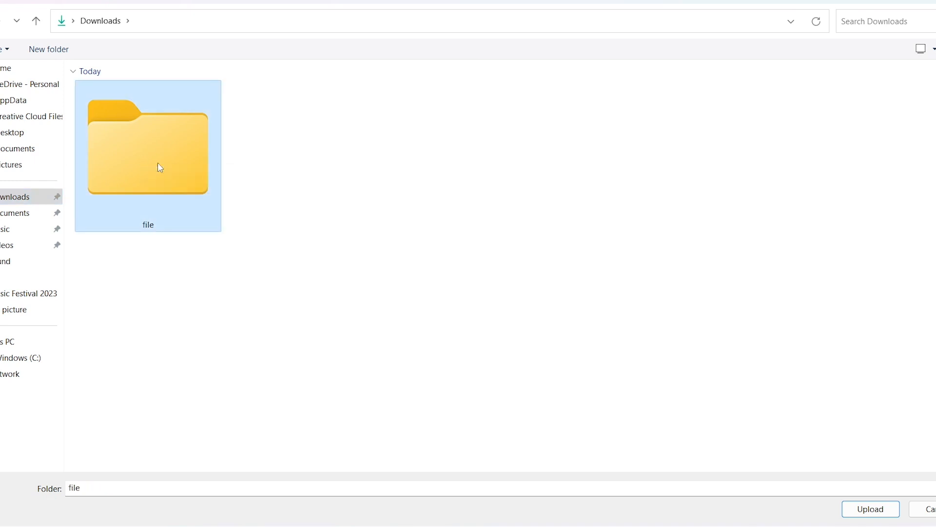
{"action": "left_click", "coordinate": [872, 509]}
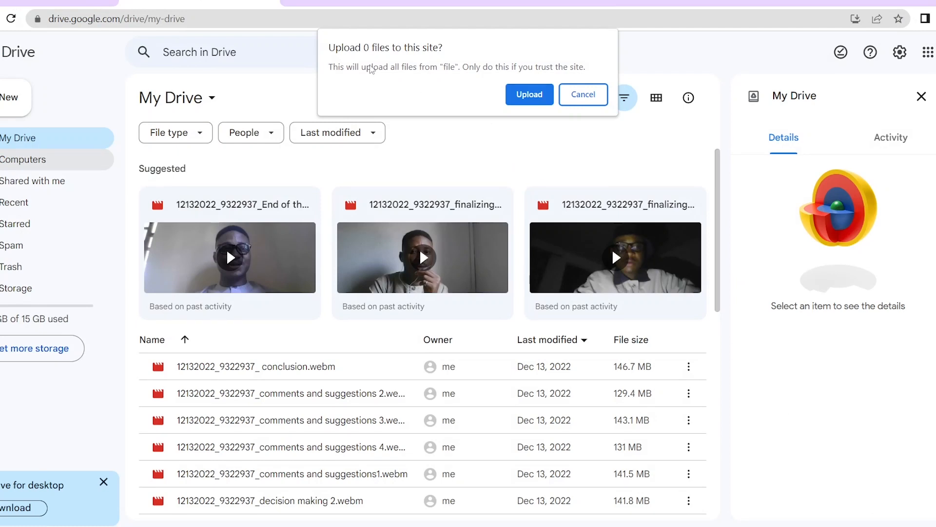
{"action": "left_click", "coordinate": [533, 93]}
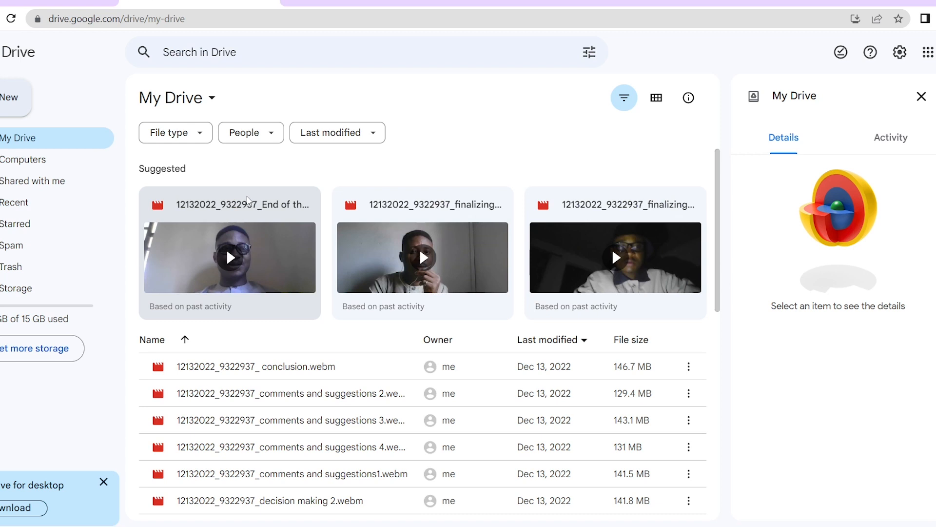
Share the End of the year board meeting video with anyone who has the link, and copy the link
{"action": "right_click", "coordinate": [247, 199]}
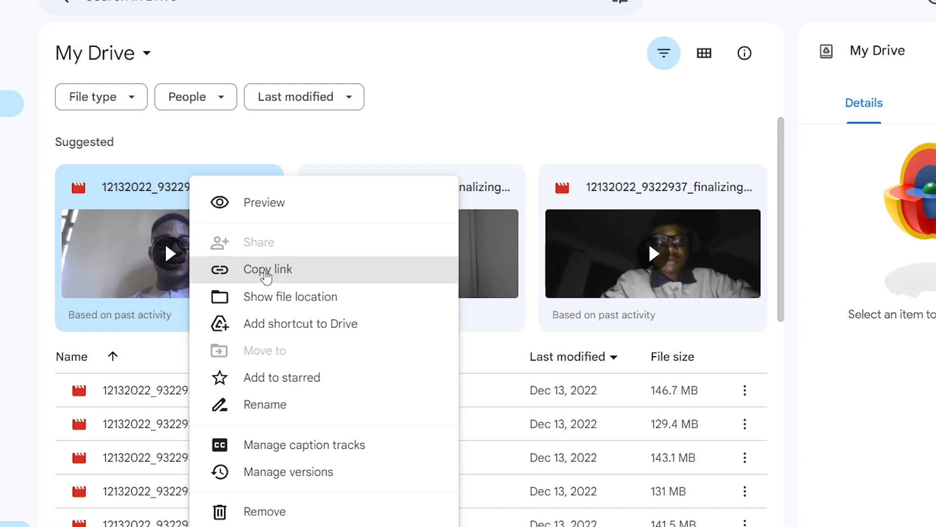
{"action": "left_click", "coordinate": [265, 275]}
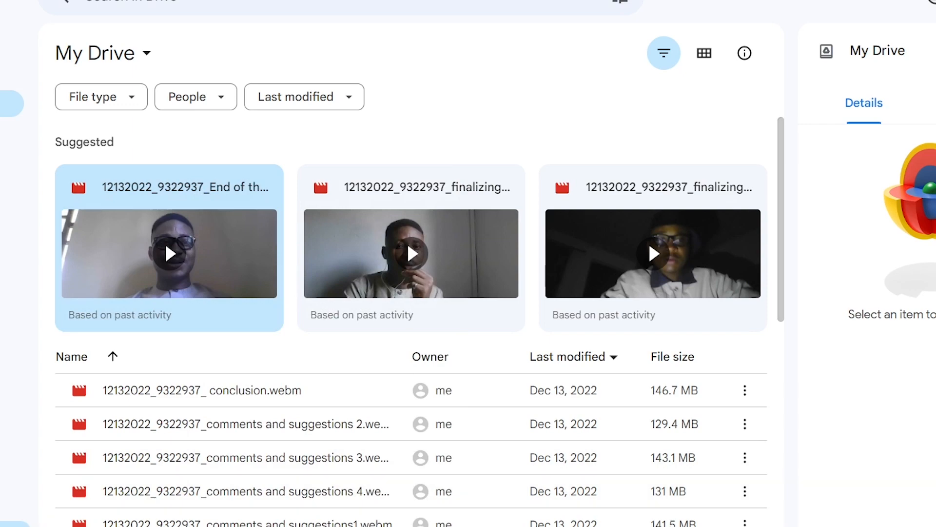
{"action": "left_click", "coordinate": [10, 523]}
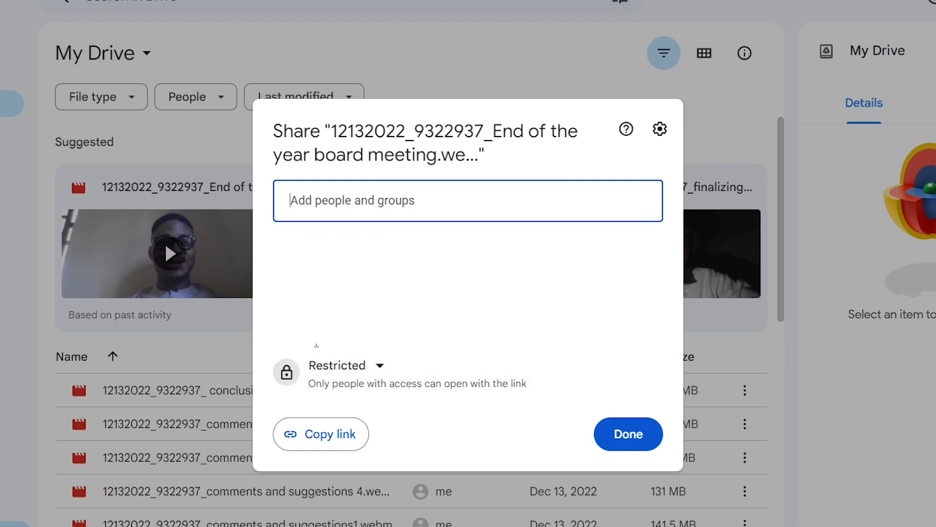
{"action": "left_click", "coordinate": [380, 366]}
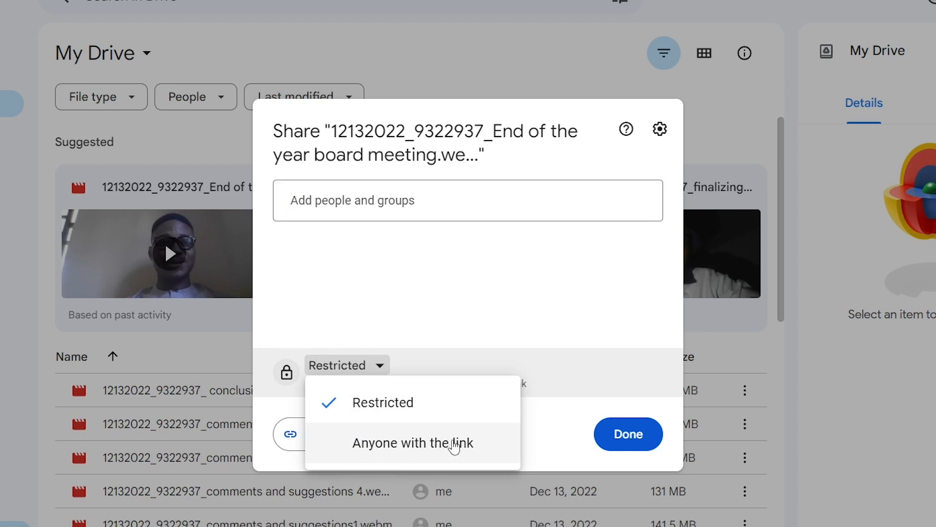
{"action": "left_click", "coordinate": [453, 444]}
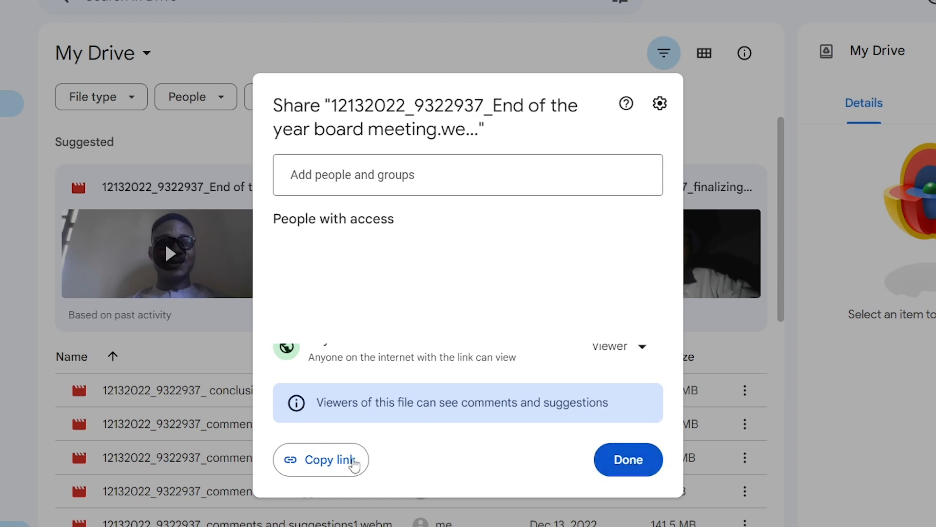
{"action": "left_click", "coordinate": [323, 467]}
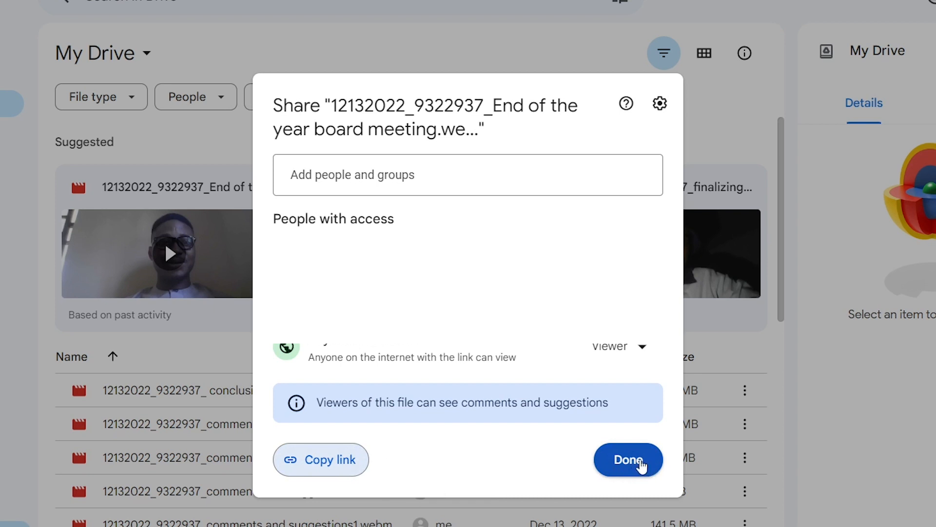
{"action": "left_click", "coordinate": [638, 467]}
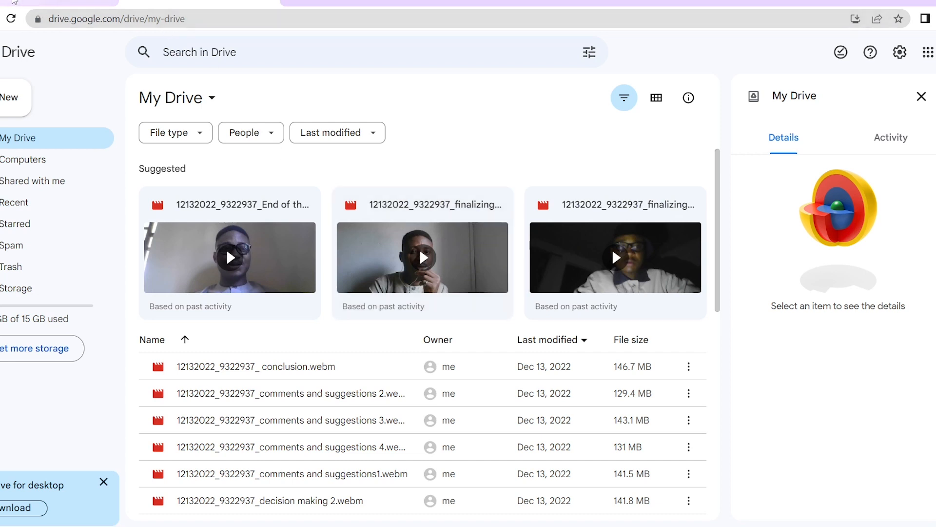
Back in Google Sites, create a site from the Blank template
{"action": "left_click", "coordinate": [15, 2]}
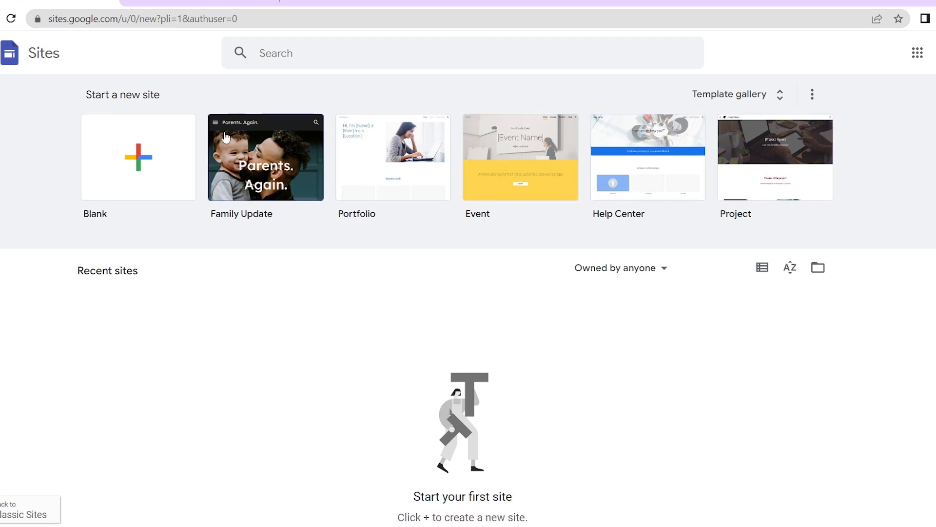
{"action": "left_click", "coordinate": [140, 162]}
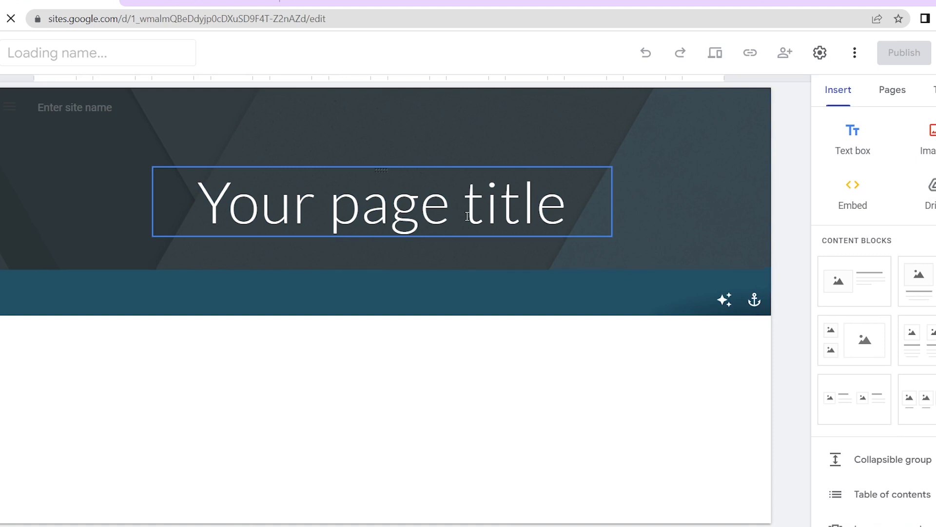
Skip the tour and replace the 'Your page title' placeholder with the owner's full name
{"action": "left_click", "coordinate": [416, 189]}
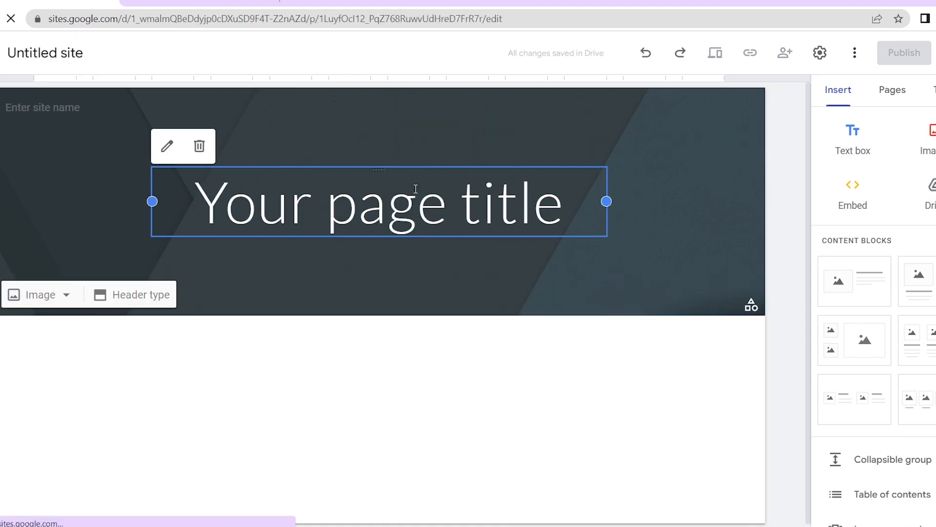
{"action": "left_click", "coordinate": [568, 206]}
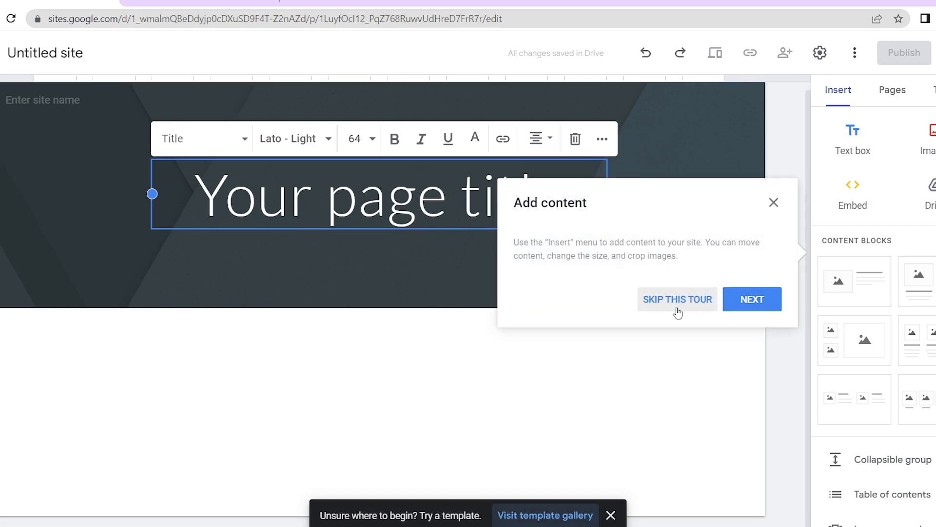
{"action": "left_click", "coordinate": [669, 300]}
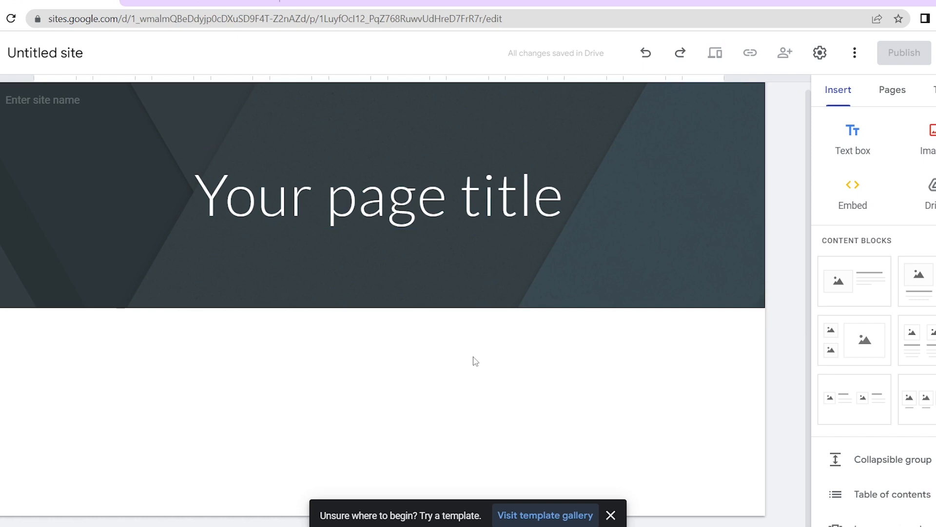
{"action": "left_click", "coordinate": [333, 205]}
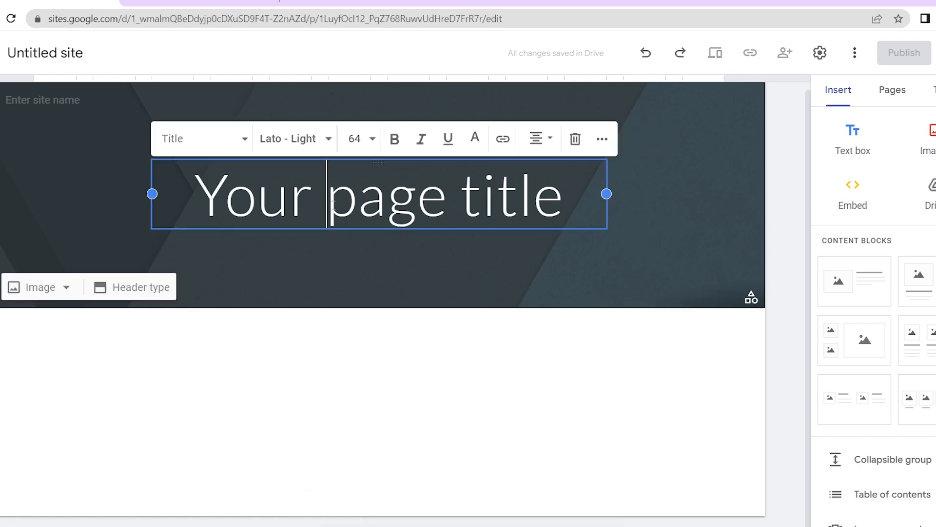
{"action": "left_click_drag", "start_coordinate": [566, 197], "coordinate": [192, 203]}
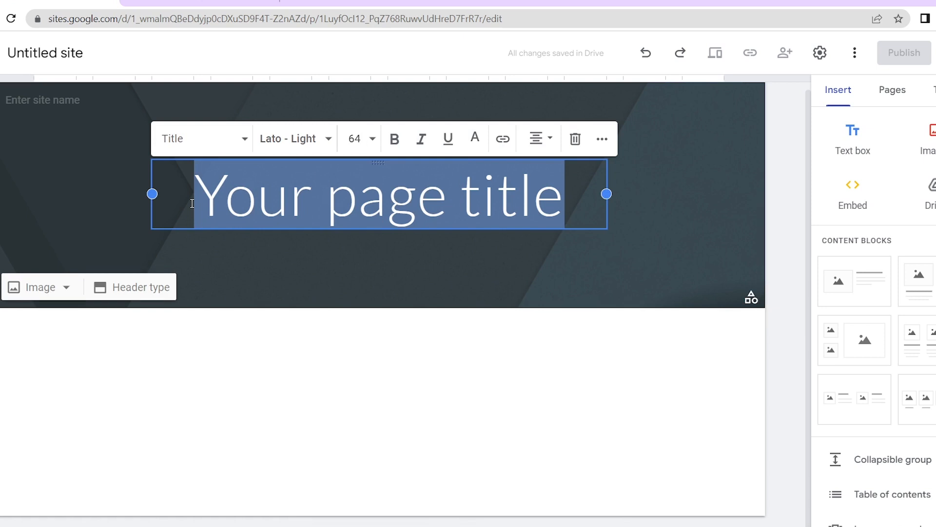
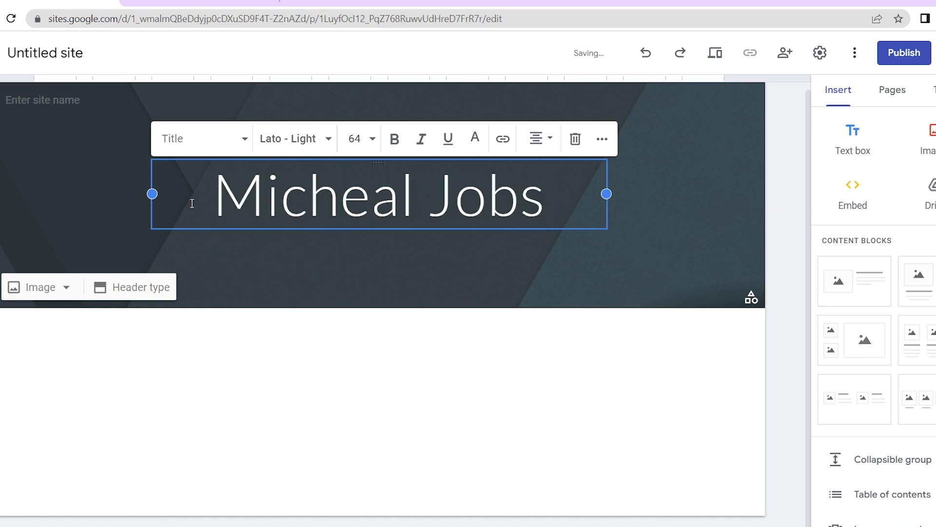
{"action": "left_click", "coordinate": [276, 243]}
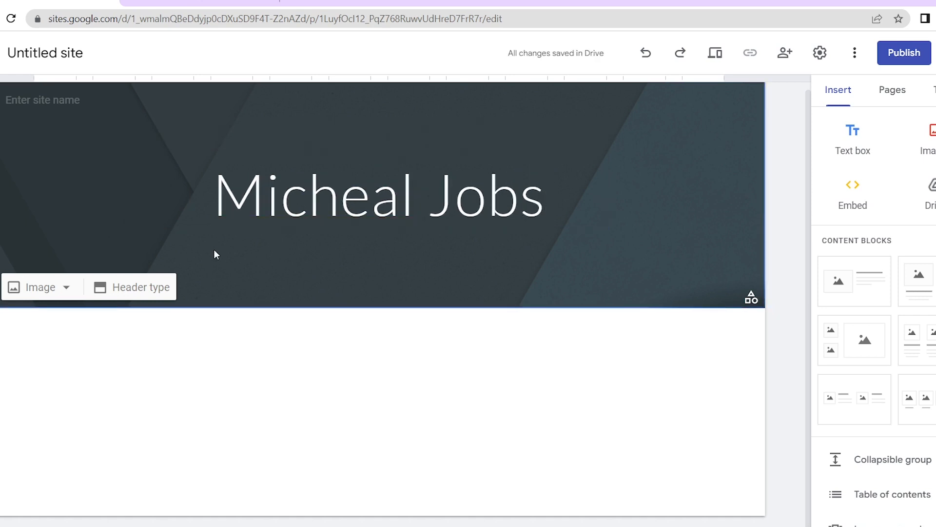
Enter the owner's name in lowercase as the site name, then open the logo brand image settings
{"action": "left_click", "coordinate": [53, 96]}
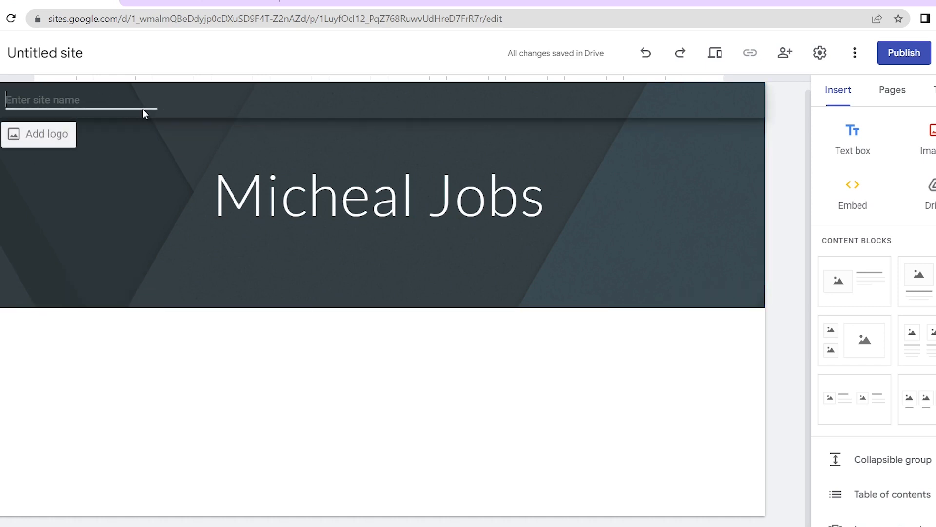
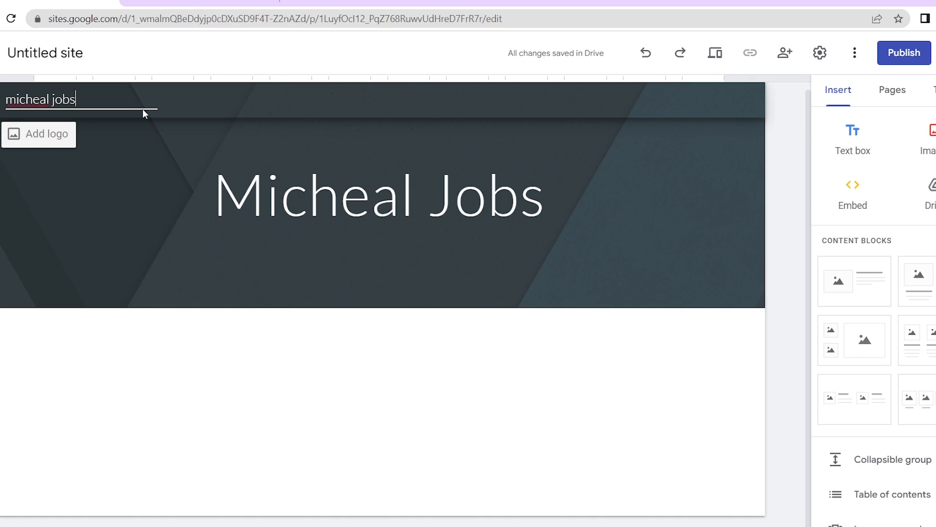
{"action": "left_click", "coordinate": [50, 138]}
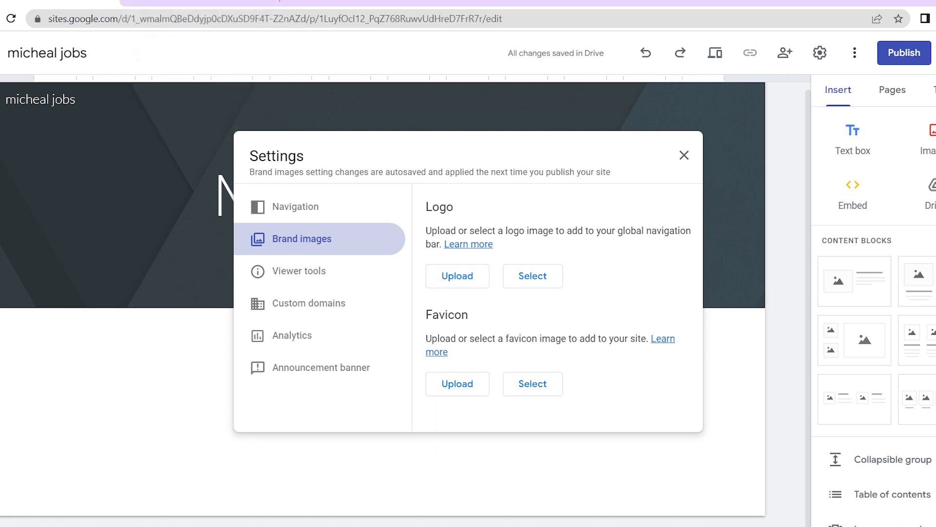
Upload the SKILLUP WITH GURUS image from Downloads as the site favicon
{"action": "left_click", "coordinate": [460, 388]}
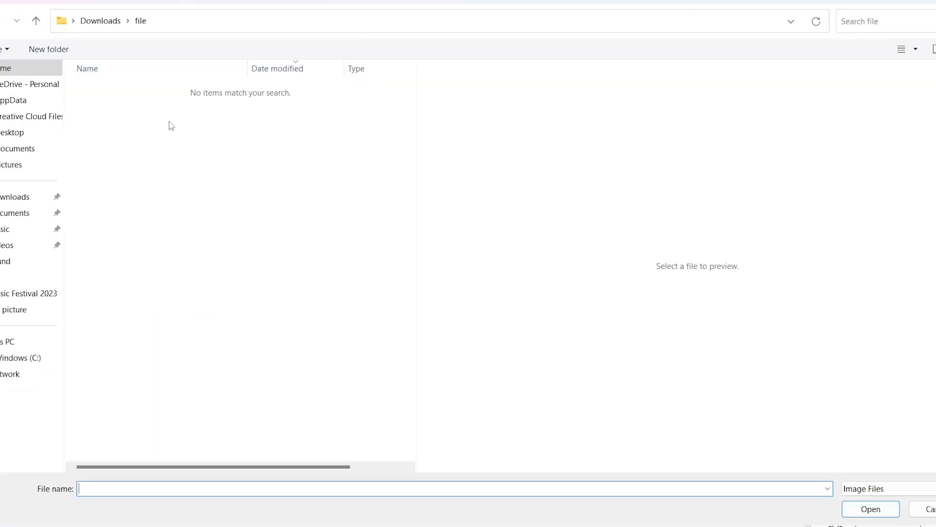
{"action": "left_click", "coordinate": [15, 199]}
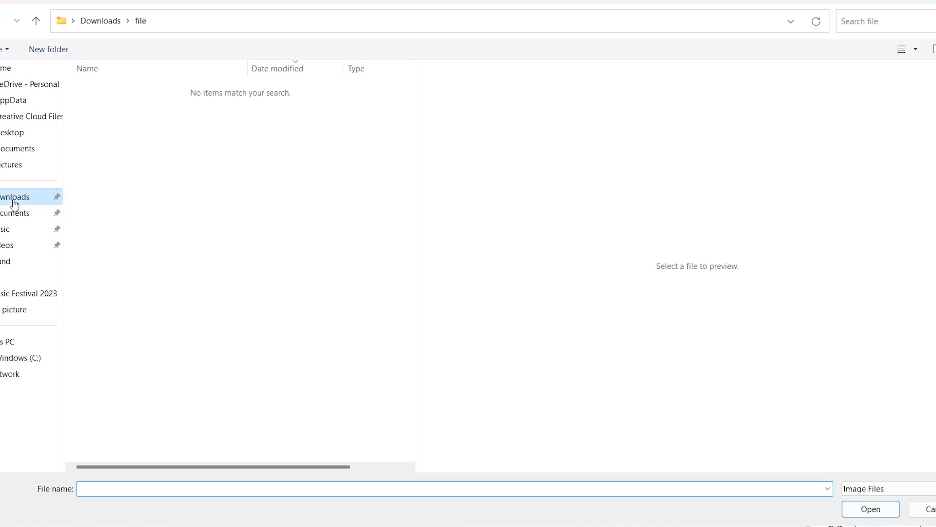
{"action": "left_click", "coordinate": [142, 156]}
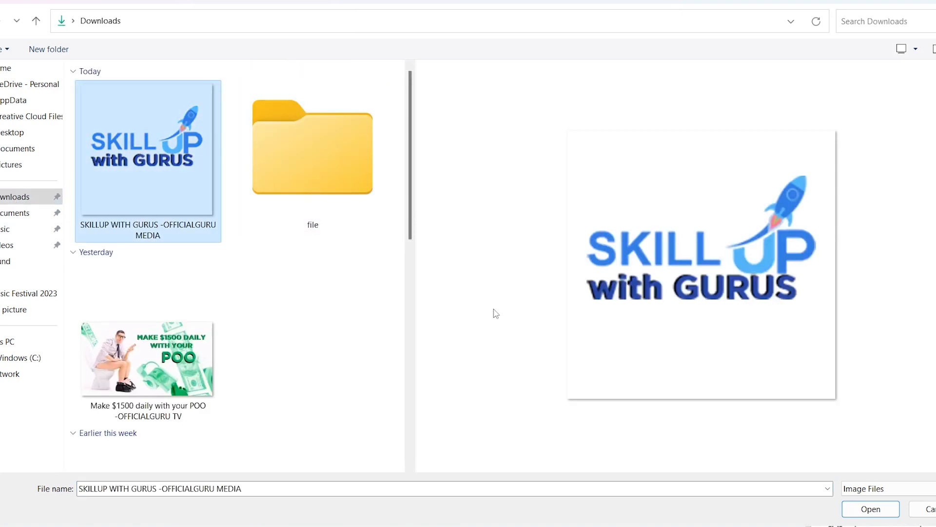
{"action": "left_click", "coordinate": [865, 513]}
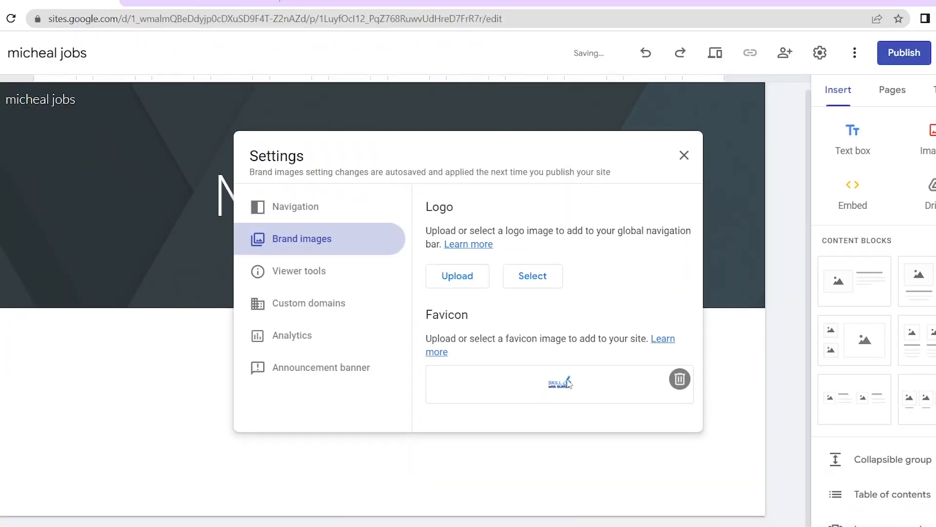
Upload the SKILLUP WITH GURUS image as the site logo and give it a welcome alt text
{"action": "left_click", "coordinate": [456, 278]}
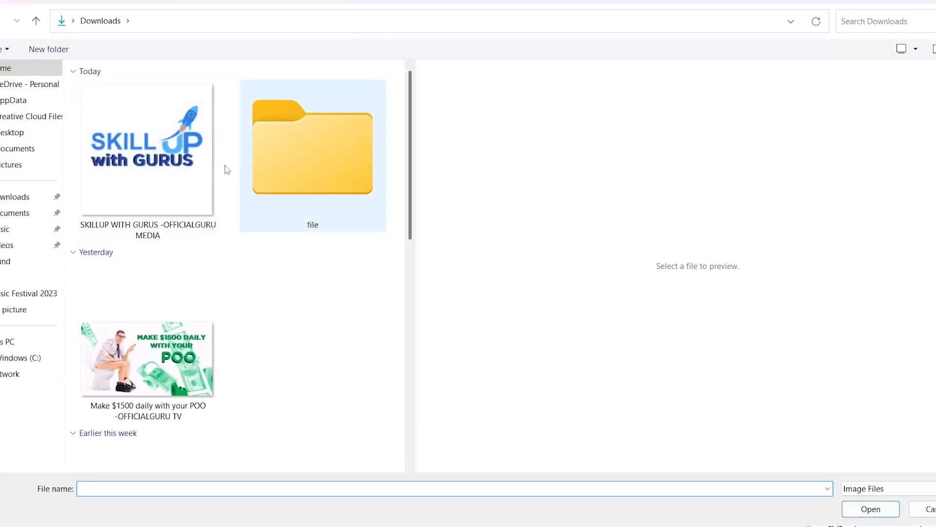
{"action": "left_click", "coordinate": [145, 160]}
{"action": "left_click", "coordinate": [867, 508]}
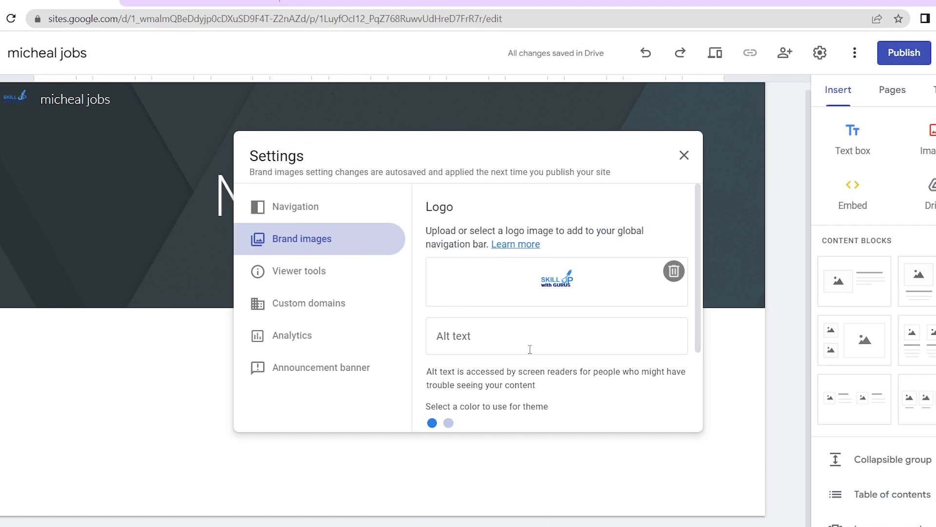
{"action": "left_click", "coordinate": [569, 349]}
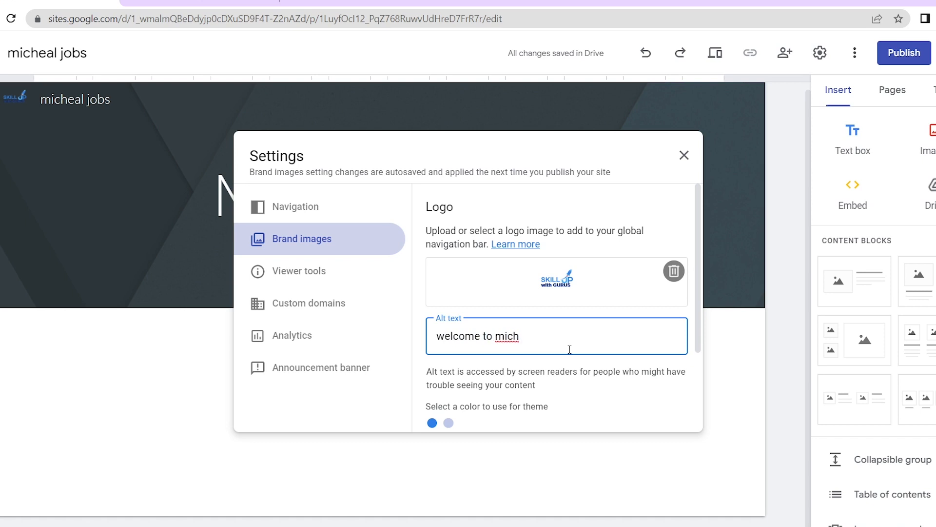
{"action": "type", "text": "eal jobs"}
{"action": "left_click", "coordinate": [631, 400]}
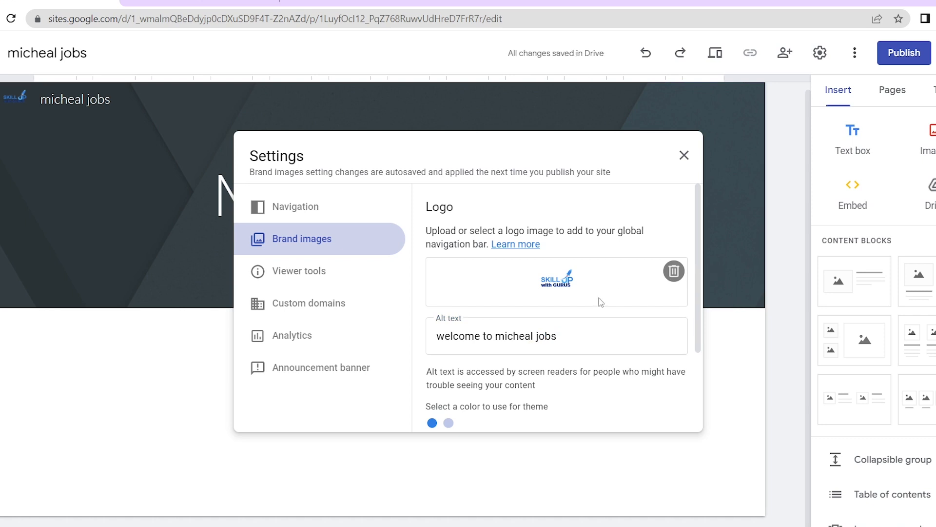
{"action": "scroll", "coordinate": [568, 330], "scroll_direction": "down", "scroll_amount": 3}
{"action": "scroll", "coordinate": [569, 334], "scroll_direction": "up", "scroll_amount": 3}
Close Settings and upload the SKILLUP WITH GURUS image as the header background
{"action": "left_click", "coordinate": [896, 68]}
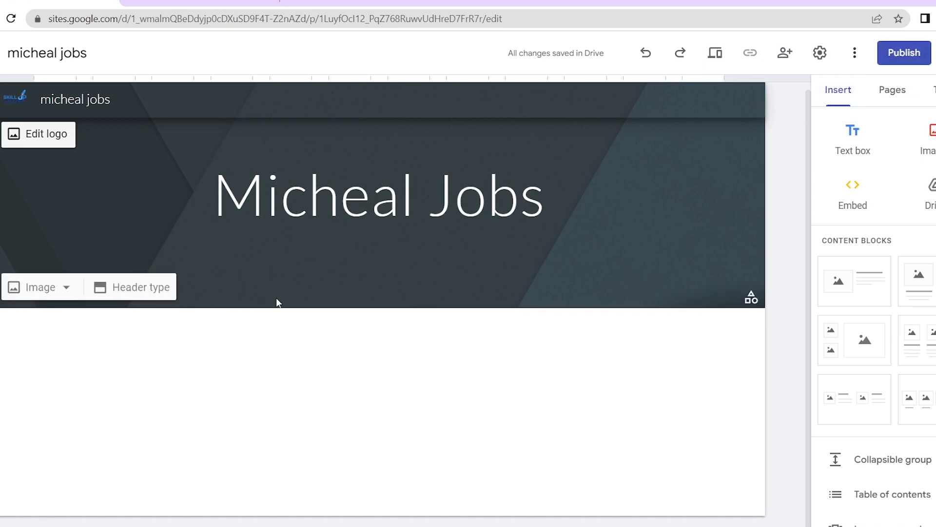
{"action": "left_click", "coordinate": [46, 288]}
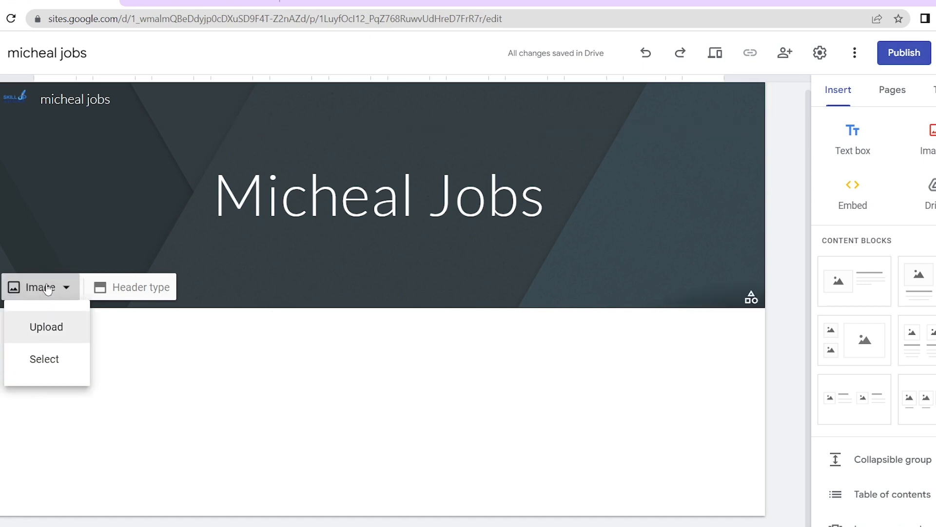
{"action": "left_click", "coordinate": [50, 333]}
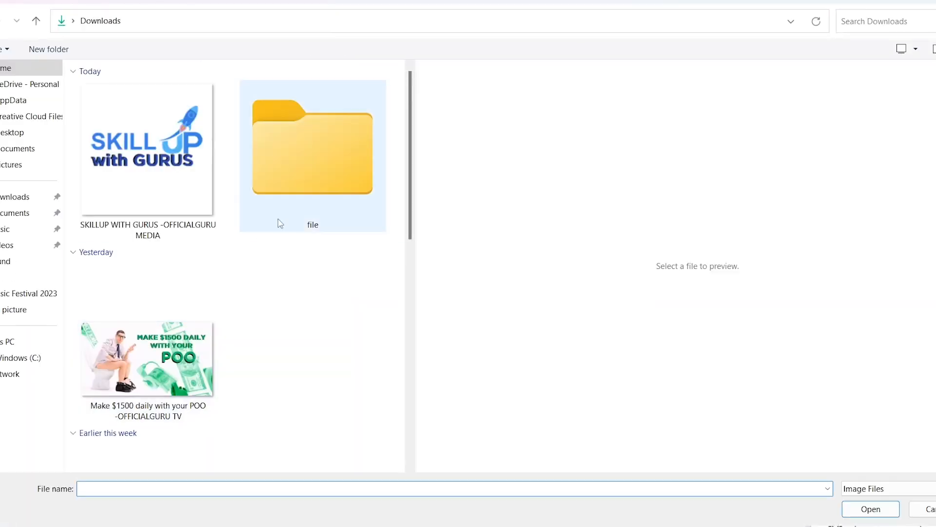
{"action": "left_click", "coordinate": [142, 149]}
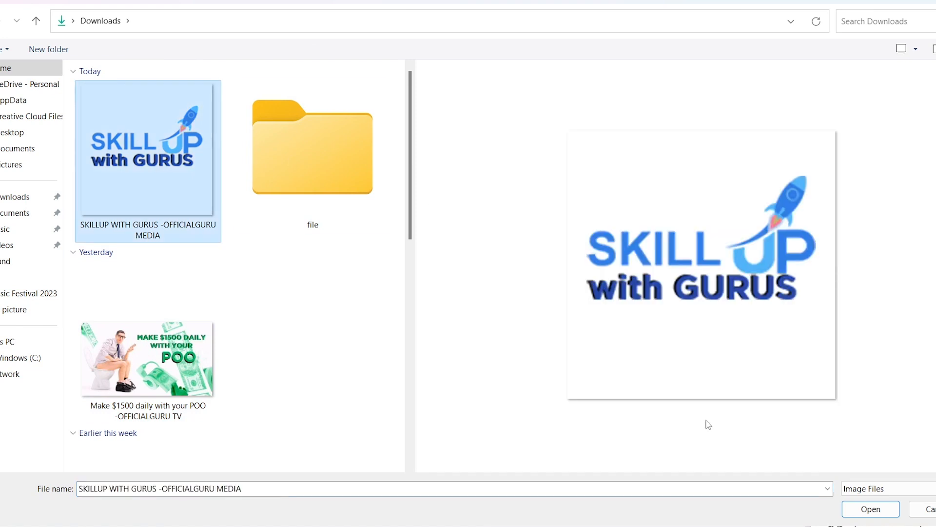
{"action": "left_click", "coordinate": [867, 509]}
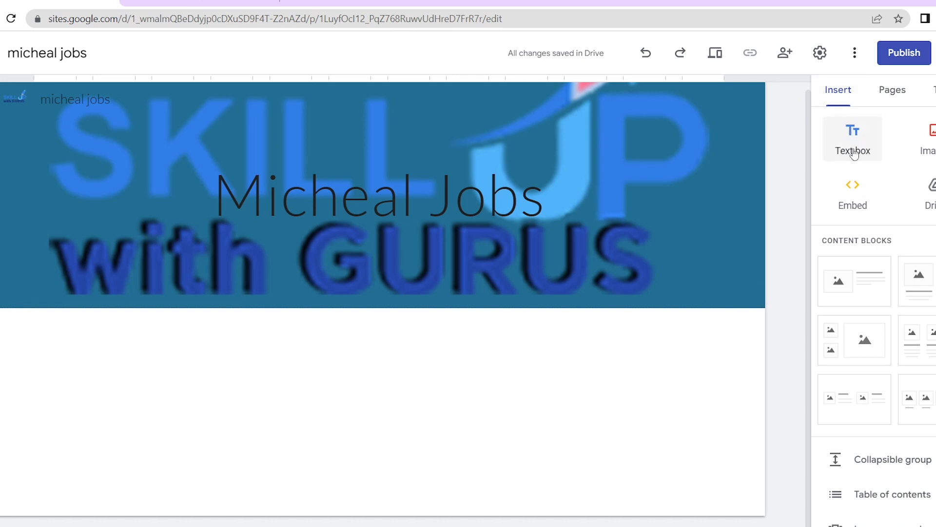
Open the Embed from the web dialog, then a new browser tab to find a link
{"action": "left_click", "coordinate": [868, 192]}
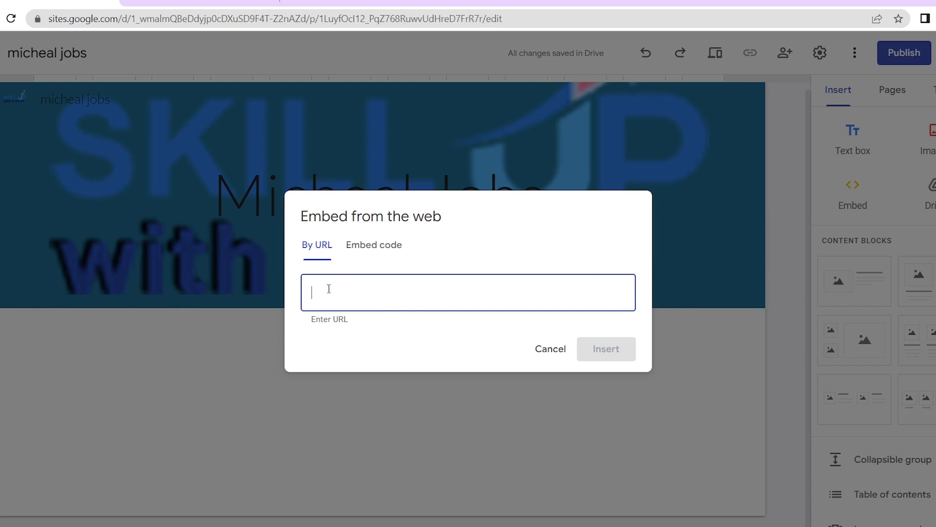
{"action": "left_click", "coordinate": [295, 3]}
Search the web for 'officialguru tv' and play the OFFICIALGURU TV channel's featured video
{"action": "left_click", "coordinate": [278, 23]}
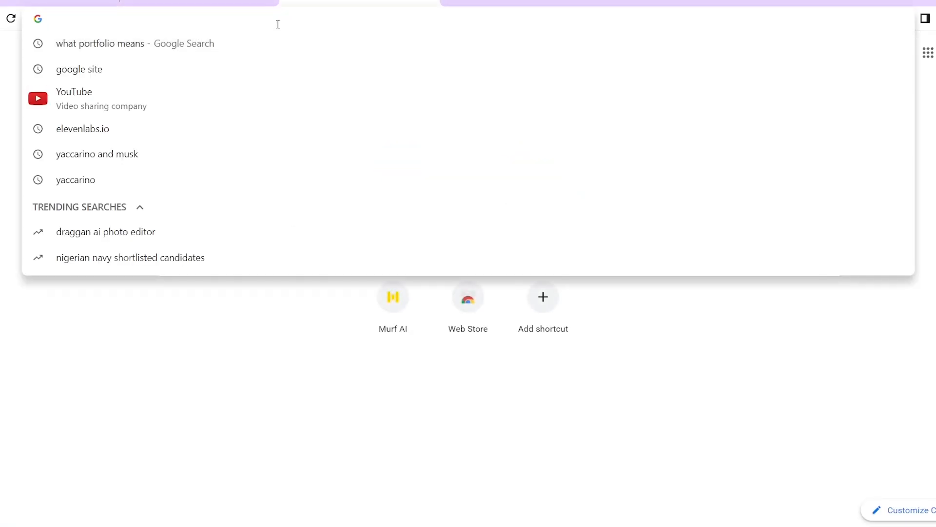
{"action": "type", "text": "of"}
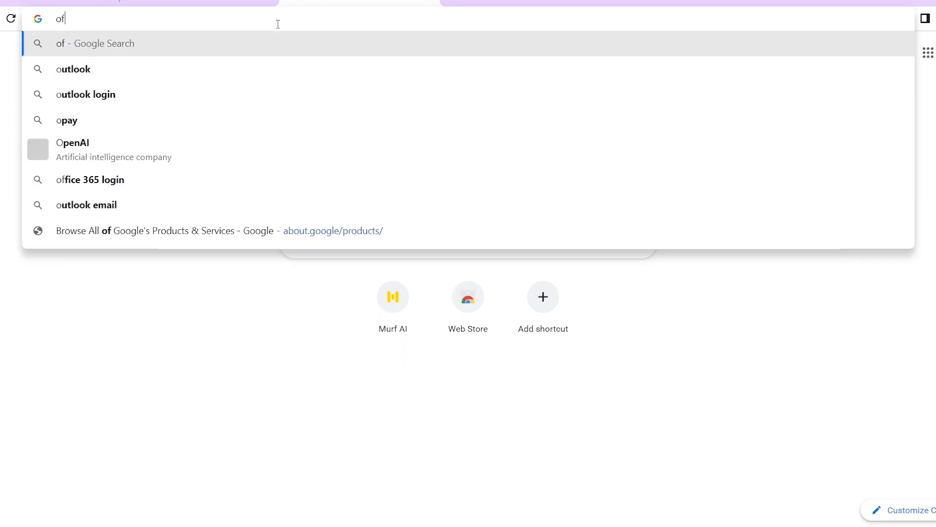
{"action": "type", "text": "ficialguru tv"}
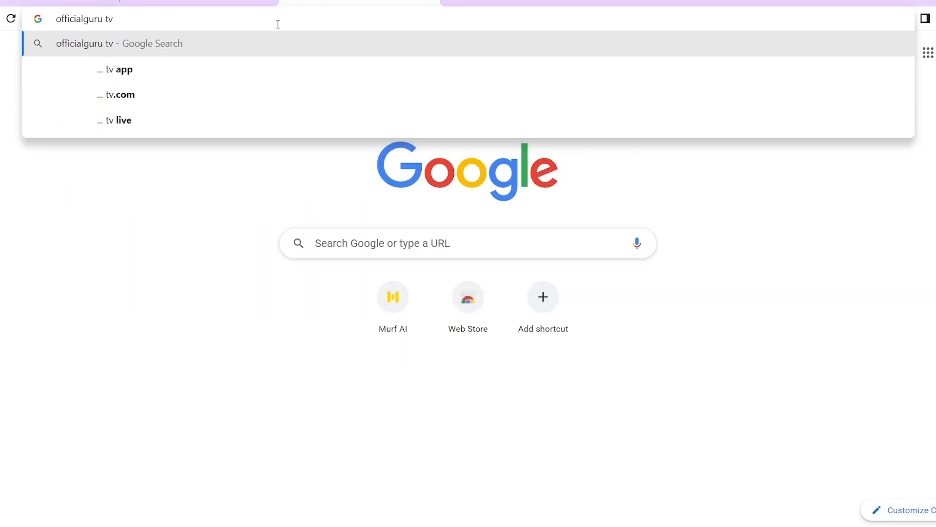
{"action": "key", "text": "Return"}
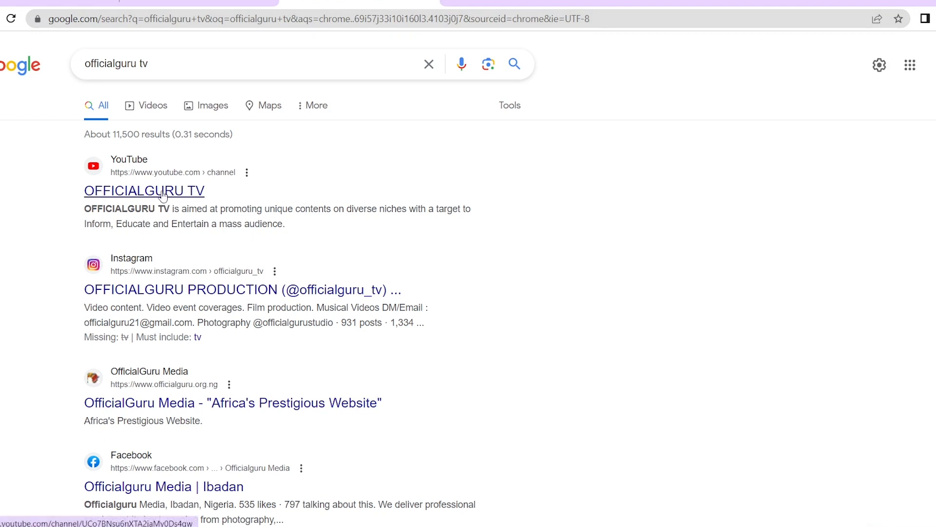
{"action": "left_click", "coordinate": [163, 195]}
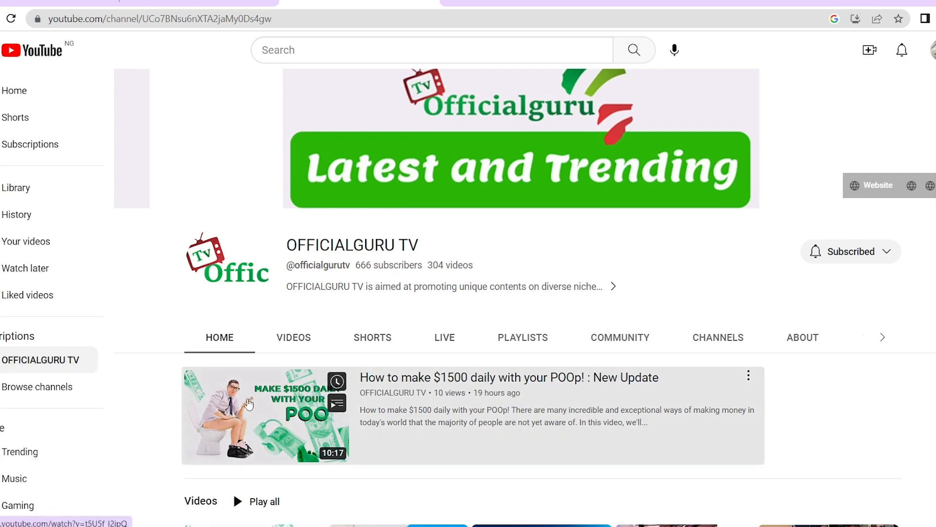
{"action": "left_click", "coordinate": [249, 404]}
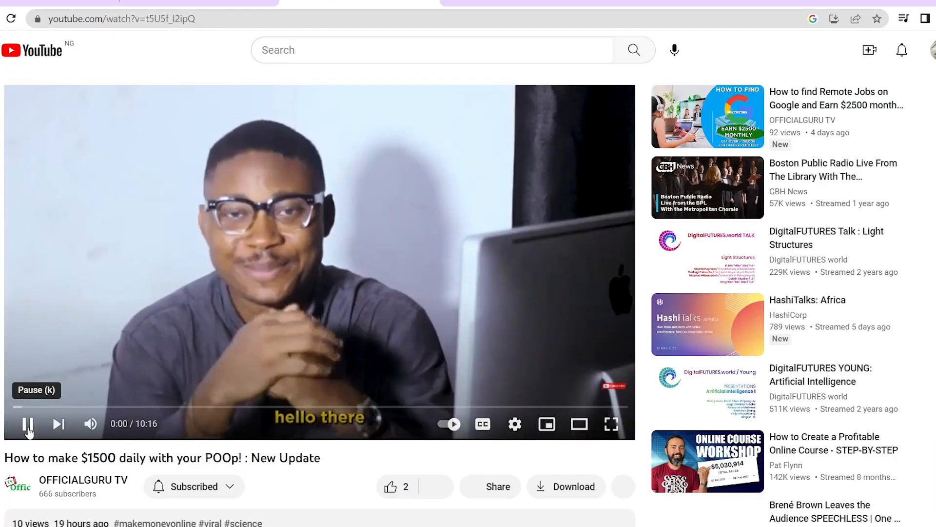
Copy the video's URL and return to the Google Sites editor tab
{"action": "left_click", "coordinate": [27, 425]}
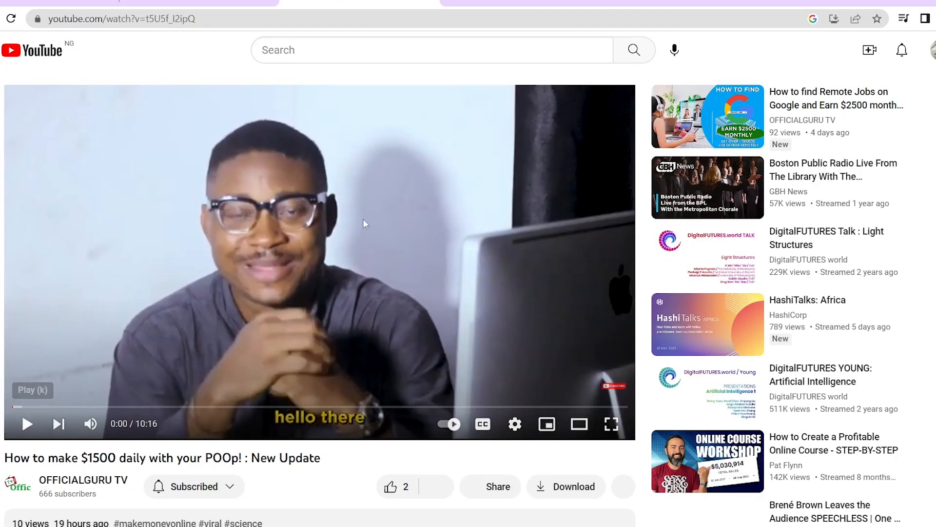
{"action": "right_click", "coordinate": [441, 206]}
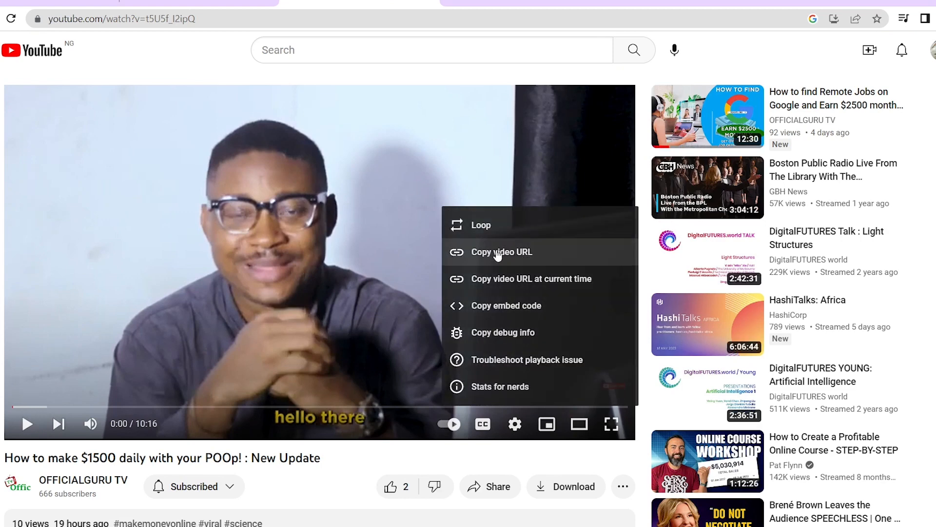
{"action": "right_click", "coordinate": [326, 206]}
{"action": "right_click", "coordinate": [482, 183]}
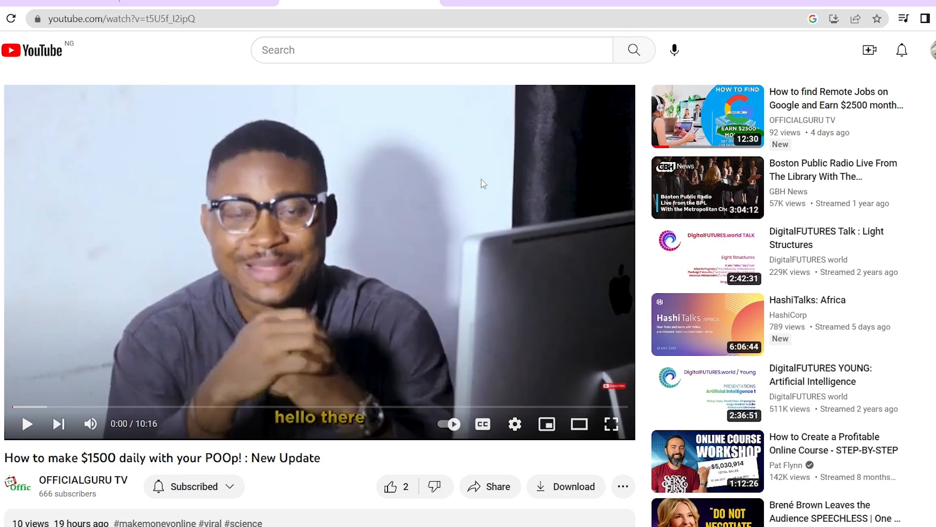
{"action": "left_click", "coordinate": [549, 230]}
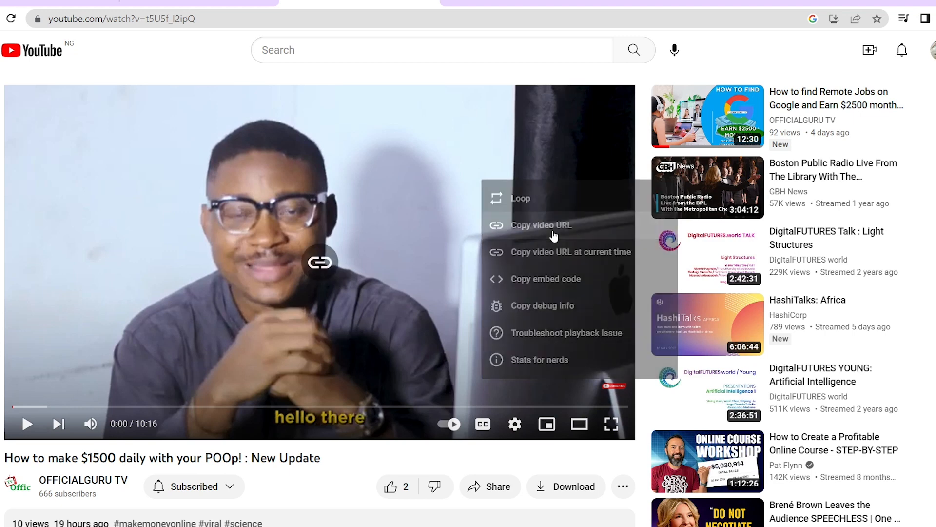
{"action": "left_click", "coordinate": [186, 3]}
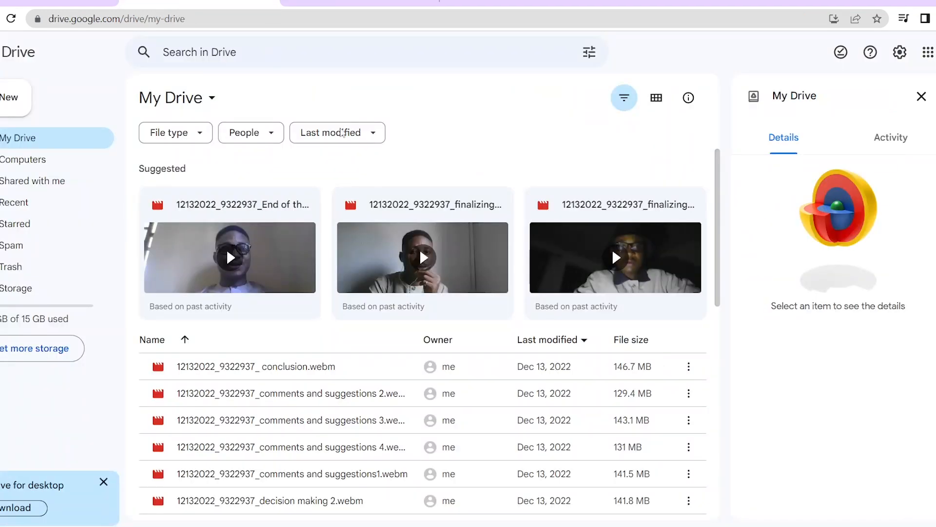
{"action": "left_click", "coordinate": [63, 3]}
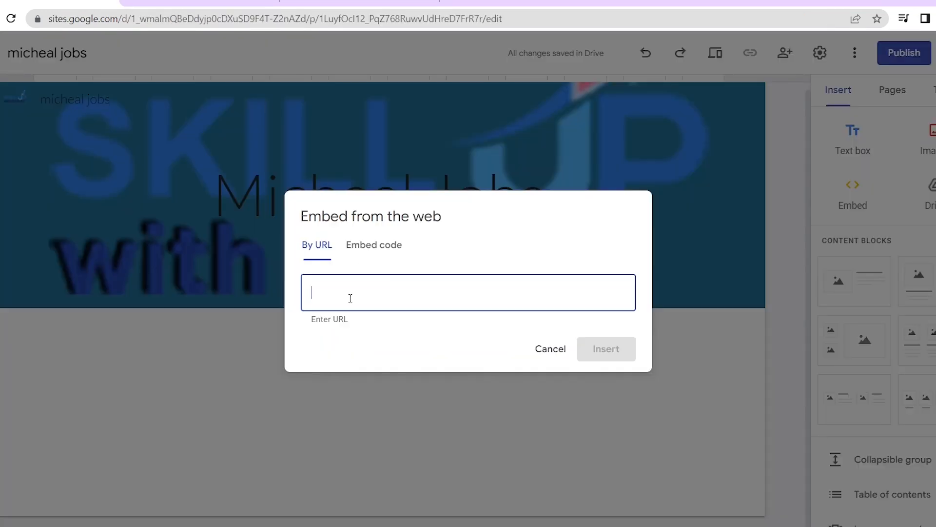
Paste the copied YouTube link, insert the video, and move it up beneath the header
{"action": "type", "text": "https://youtu.be/t5U5f_I2ipQ"}
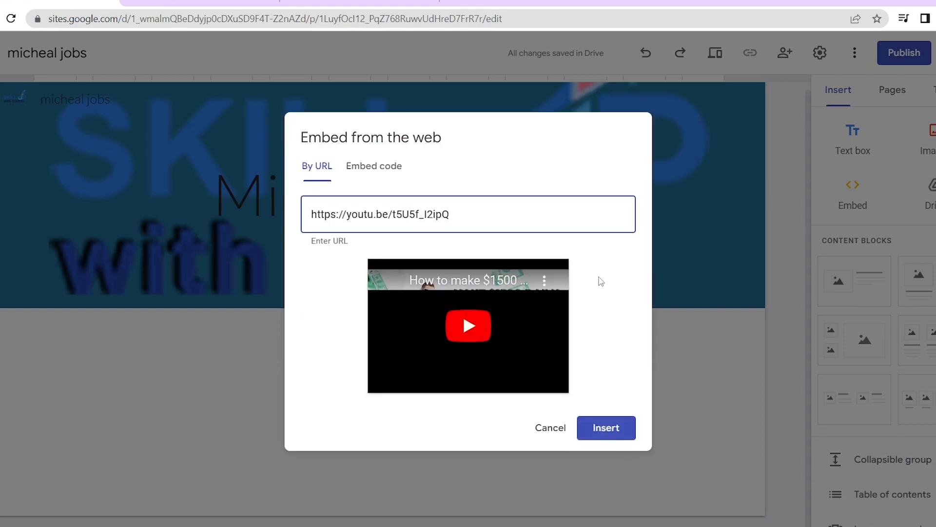
{"action": "left_click", "coordinate": [604, 428]}
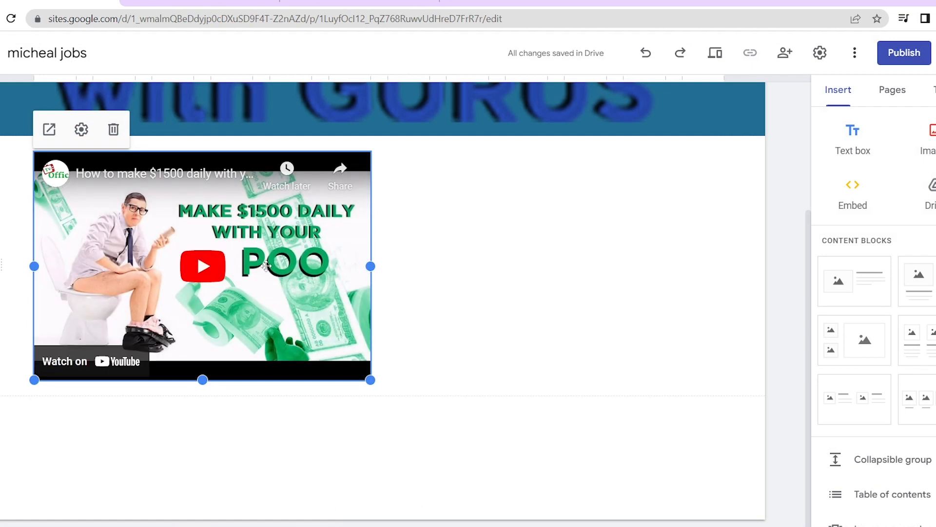
{"action": "left_click_drag", "start_coordinate": [266, 266], "coordinate": [339, 229]}
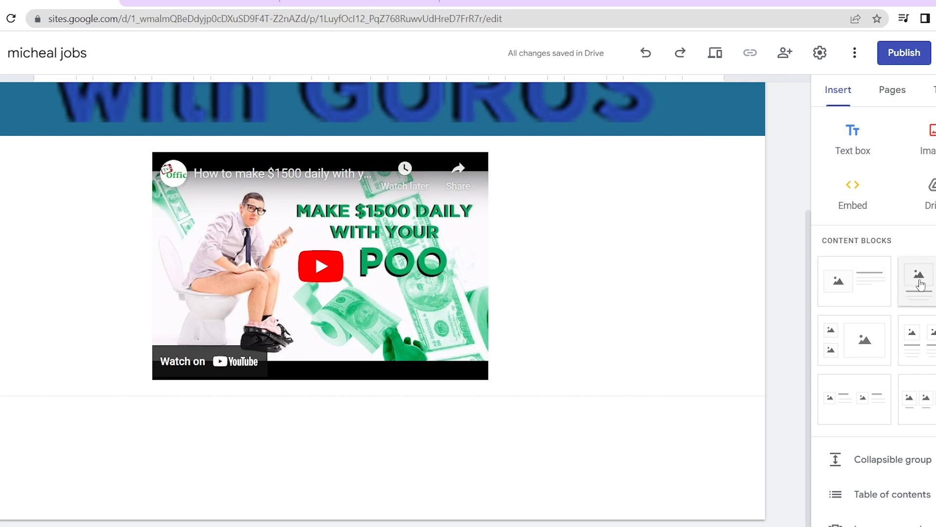
{"action": "scroll", "coordinate": [917, 312], "scroll_direction": "down", "scroll_amount": 2}
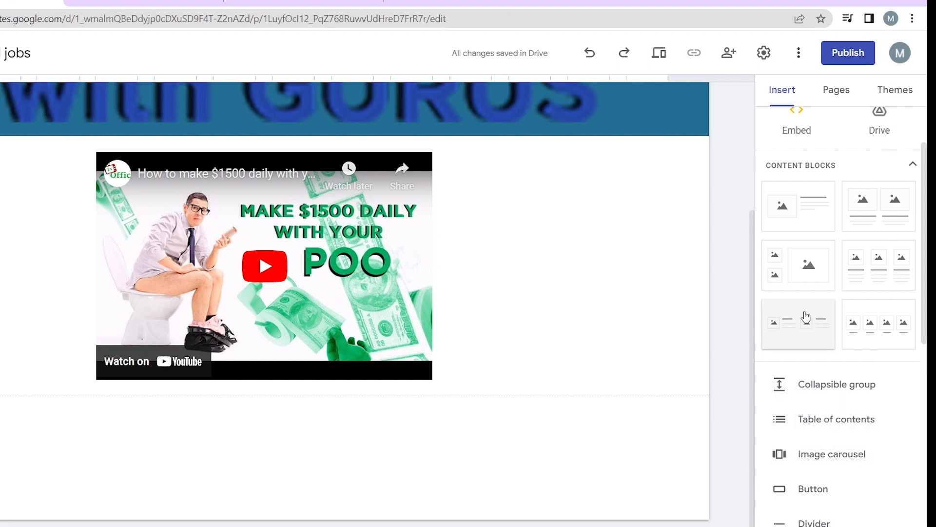
Insert the second video clip from My Drive below the YouTube video
{"action": "scroll", "coordinate": [809, 235], "scroll_direction": "up", "scroll_amount": 1}
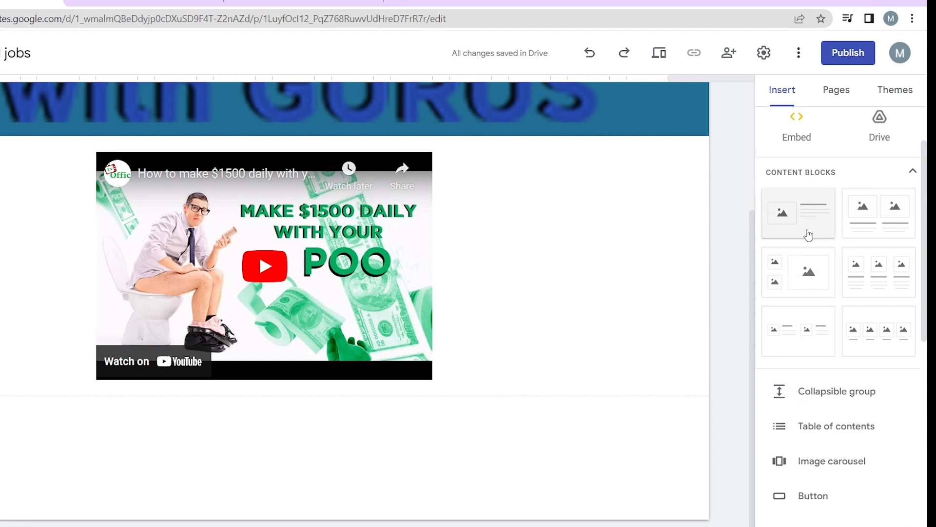
{"action": "scroll", "coordinate": [808, 235], "scroll_direction": "up", "scroll_amount": 1}
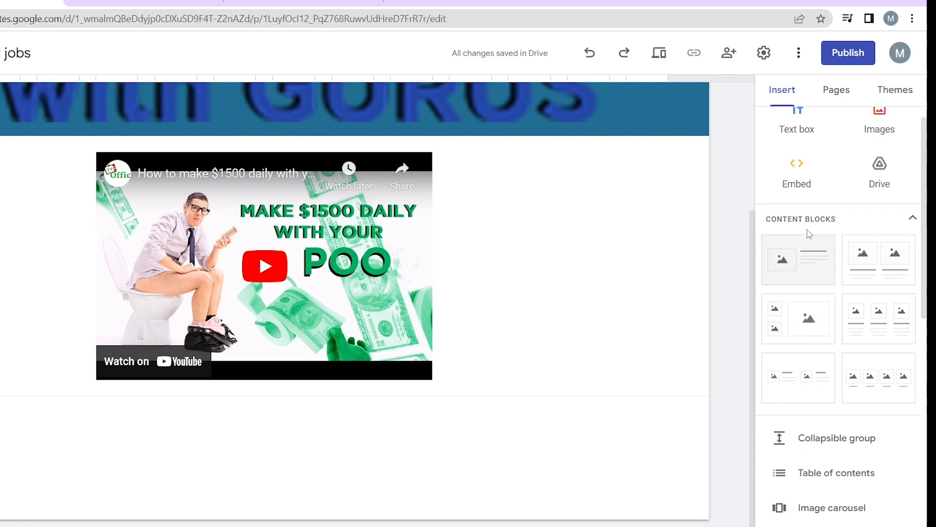
{"action": "left_click", "coordinate": [879, 176]}
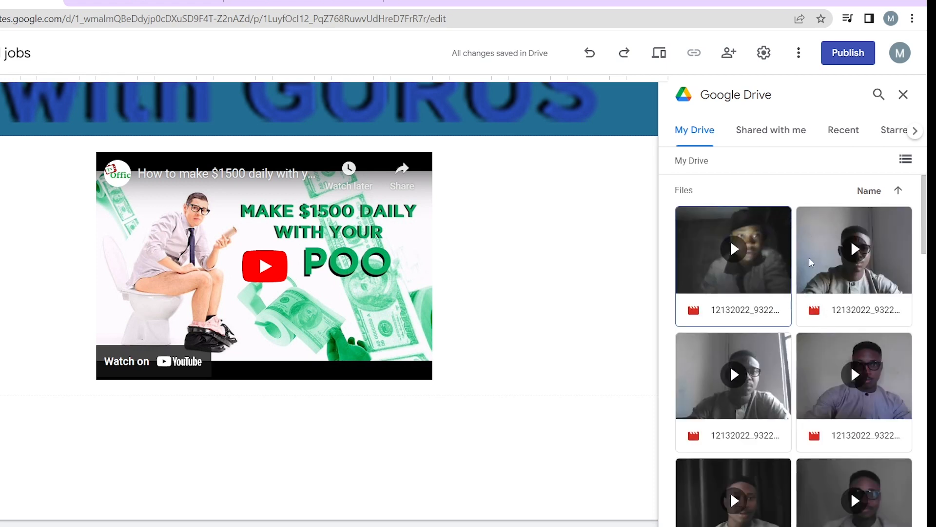
{"action": "left_click", "coordinate": [837, 259]}
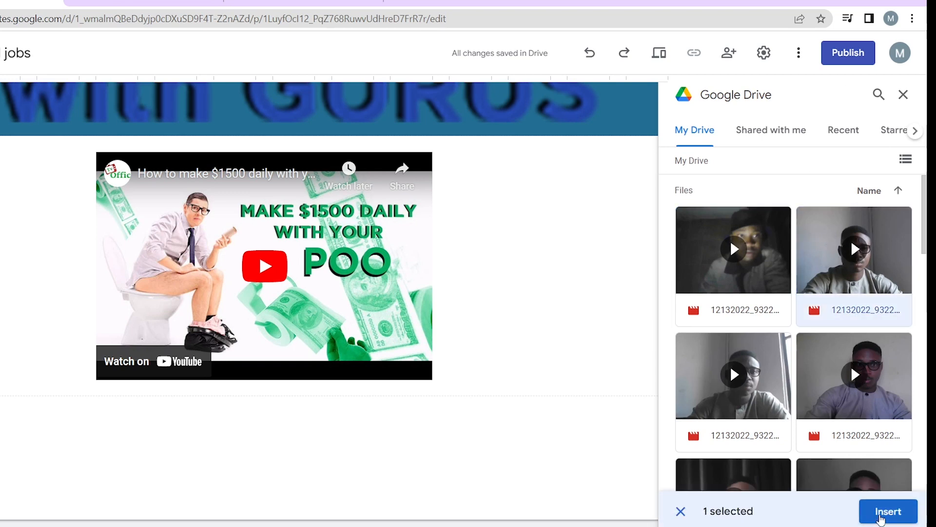
{"action": "left_click", "coordinate": [874, 520]}
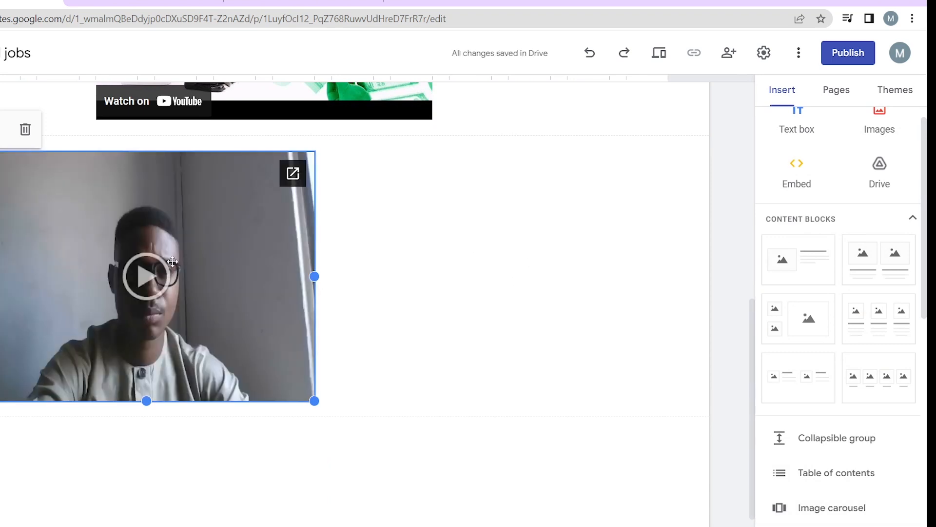
{"action": "scroll", "coordinate": [854, 222], "scroll_direction": "up", "scroll_amount": 1}
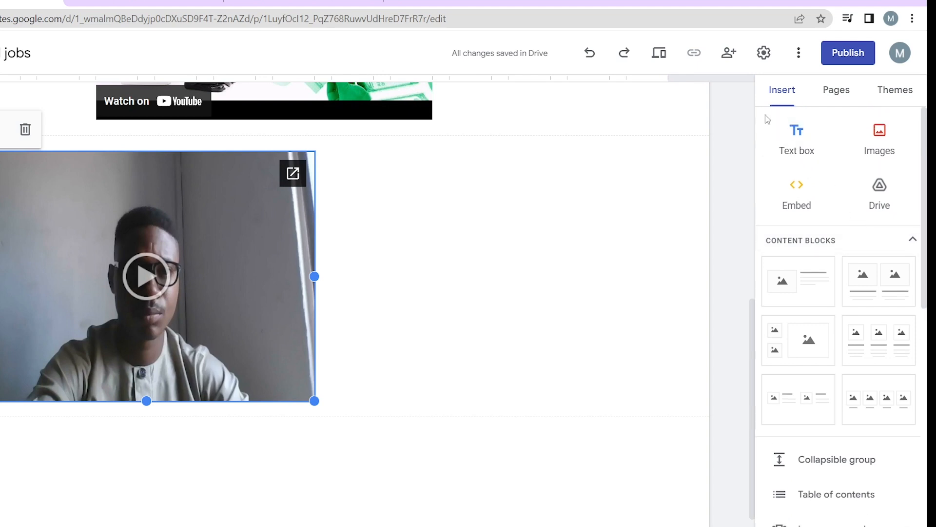
{"action": "scroll", "coordinate": [823, 413], "scroll_direction": "down", "scroll_amount": 4}
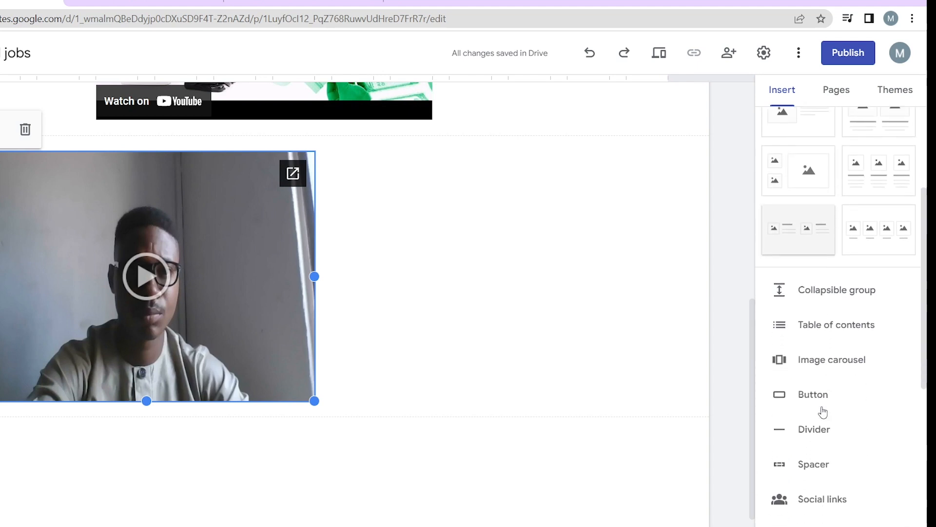
{"action": "scroll", "coordinate": [823, 412], "scroll_direction": "up", "scroll_amount": 2}
{"action": "scroll", "coordinate": [823, 412], "scroll_direction": "down", "scroll_amount": 4}
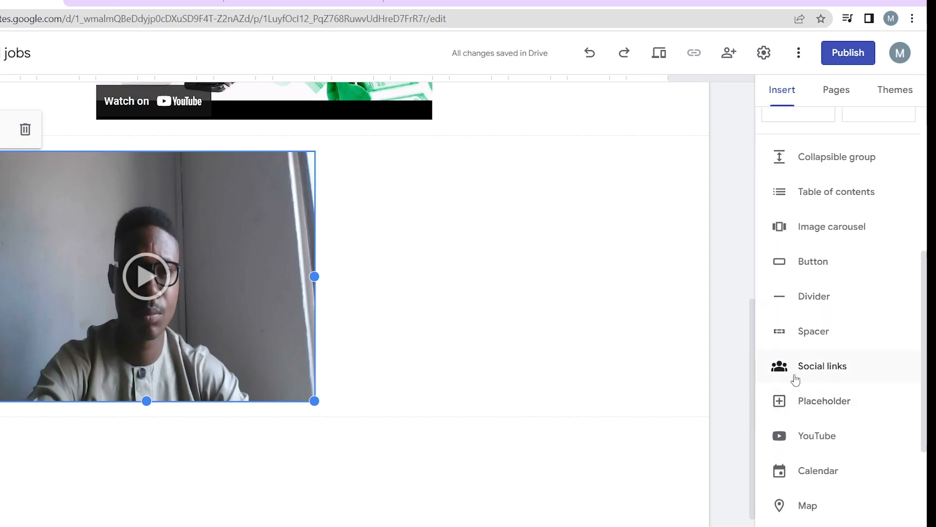
{"action": "left_click", "coordinate": [819, 373]}
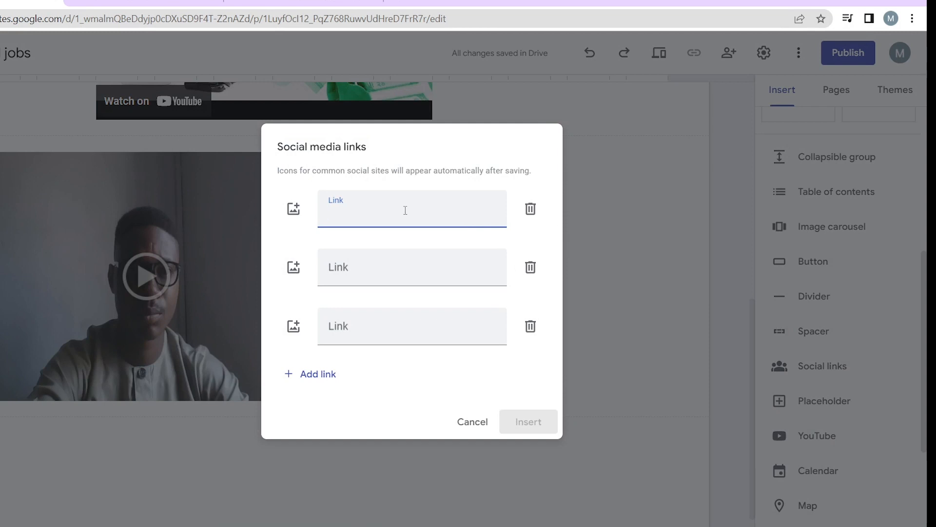
{"action": "left_click", "coordinate": [293, 212]}
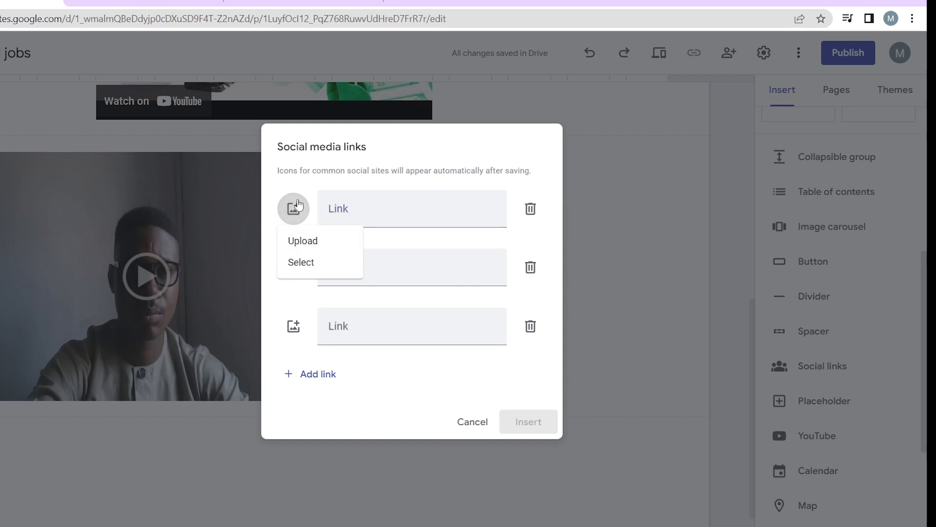
{"action": "left_click", "coordinate": [355, 208]}
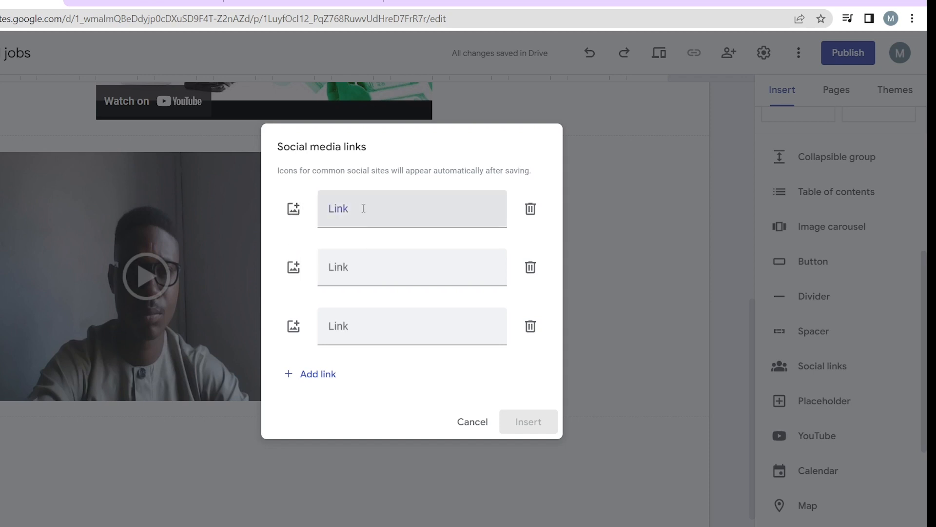
{"action": "left_click", "coordinate": [379, 208]}
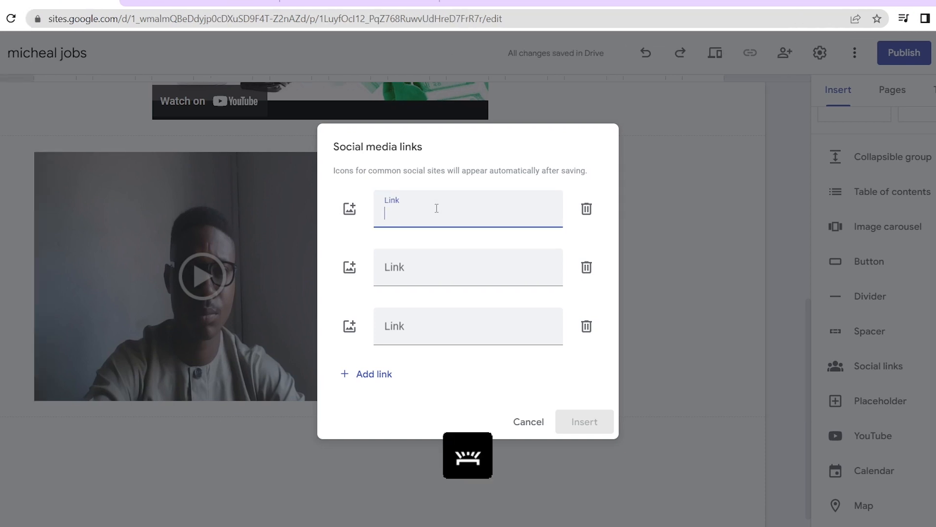
{"action": "type", "text": "www."}
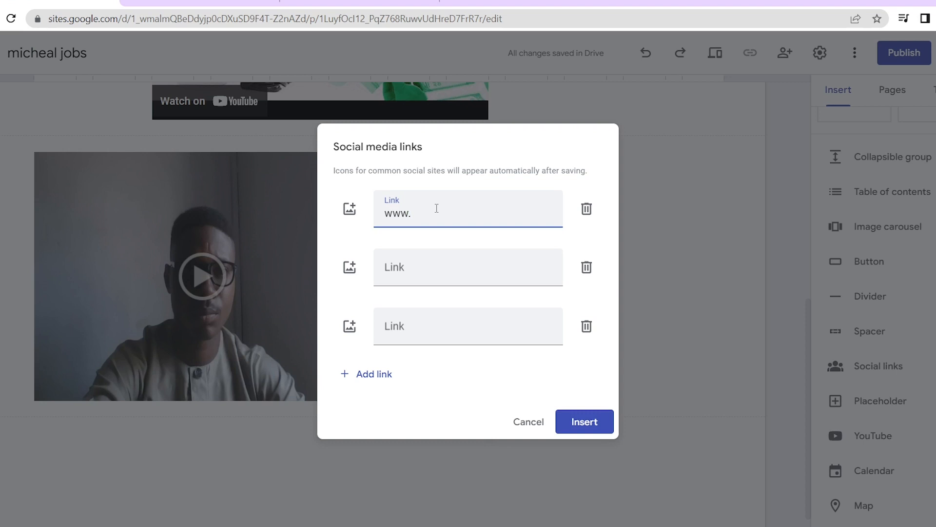
{"action": "type", "text": "youtube.com/offici"}
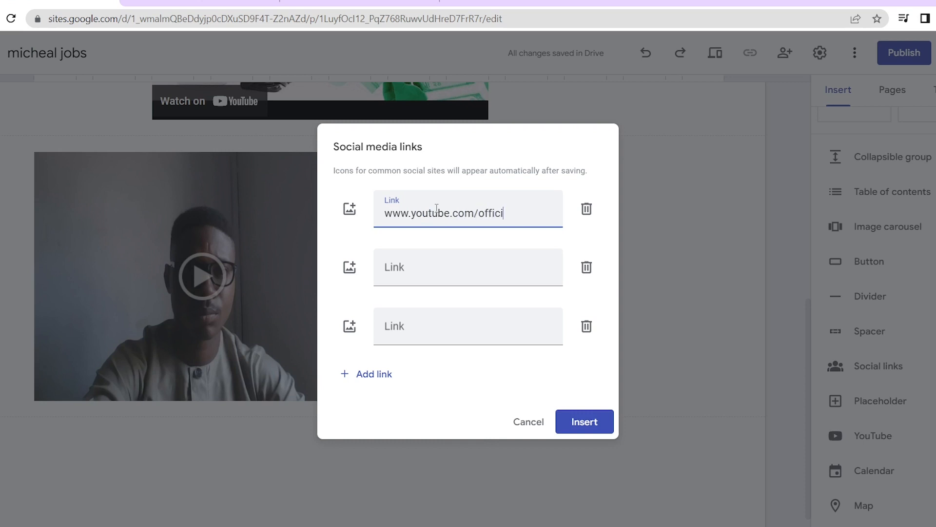
{"action": "type", "text": "alguru"}
{"action": "key", "text": "Left"}
{"action": "key", "text": "Left"}
{"action": "key", "text": "Left"}
{"action": "type", "text": "@"}
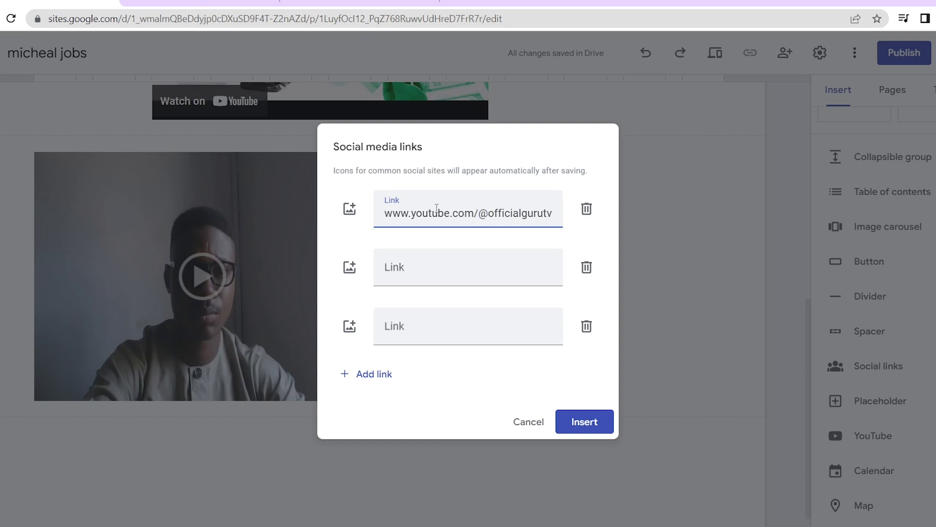
{"action": "left_click", "coordinate": [579, 422]}
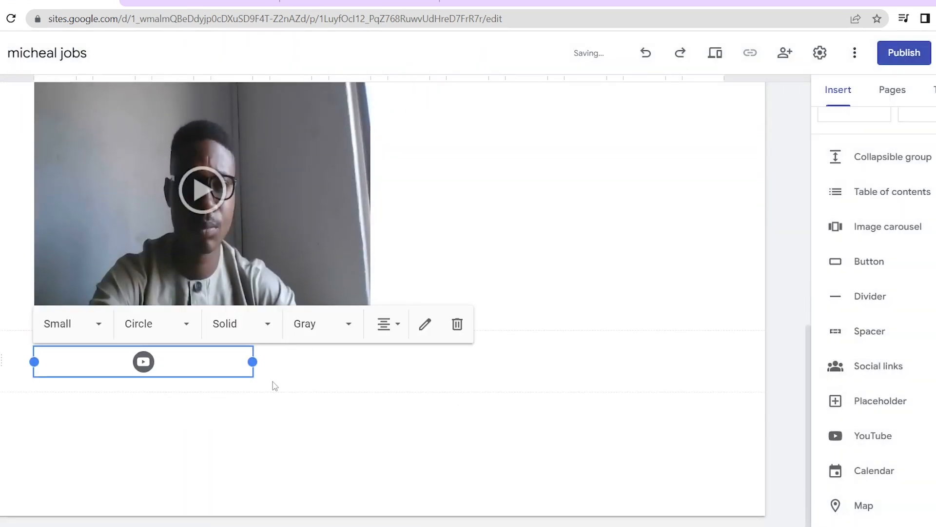
Deselect the social links block and show the Pages list containing only Home
{"action": "left_click", "coordinate": [265, 435]}
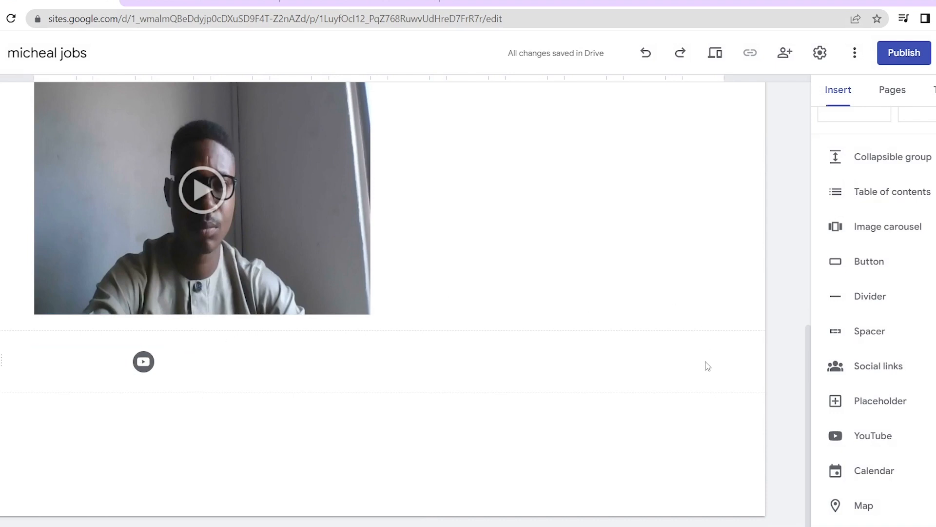
{"action": "scroll", "coordinate": [708, 366], "scroll_direction": "up", "scroll_amount": 5}
{"action": "scroll", "coordinate": [707, 365], "scroll_direction": "down", "scroll_amount": 3}
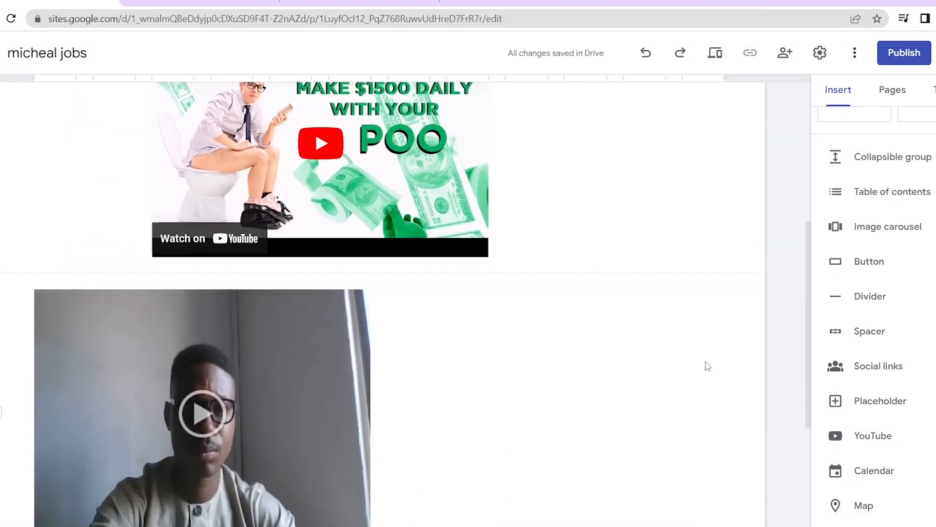
{"action": "scroll", "coordinate": [707, 366], "scroll_direction": "up", "scroll_amount": 10}
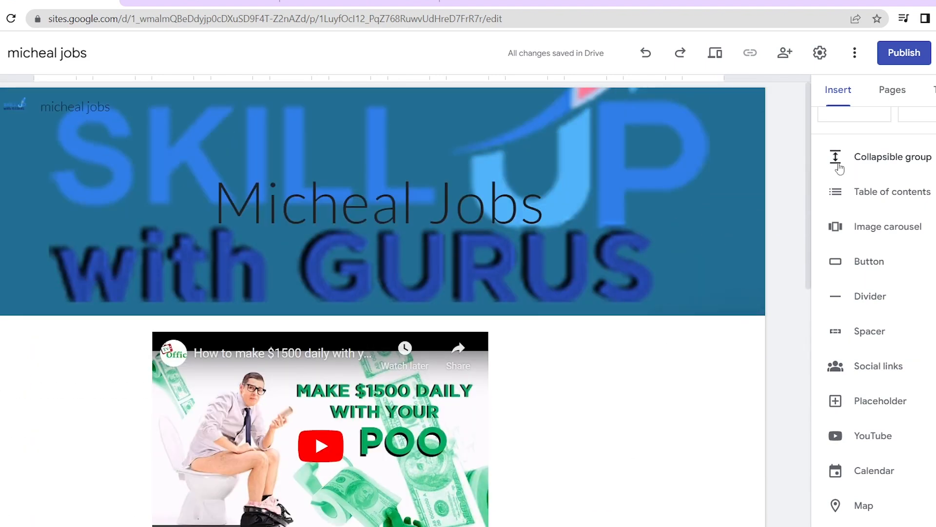
{"action": "left_click", "coordinate": [909, 94]}
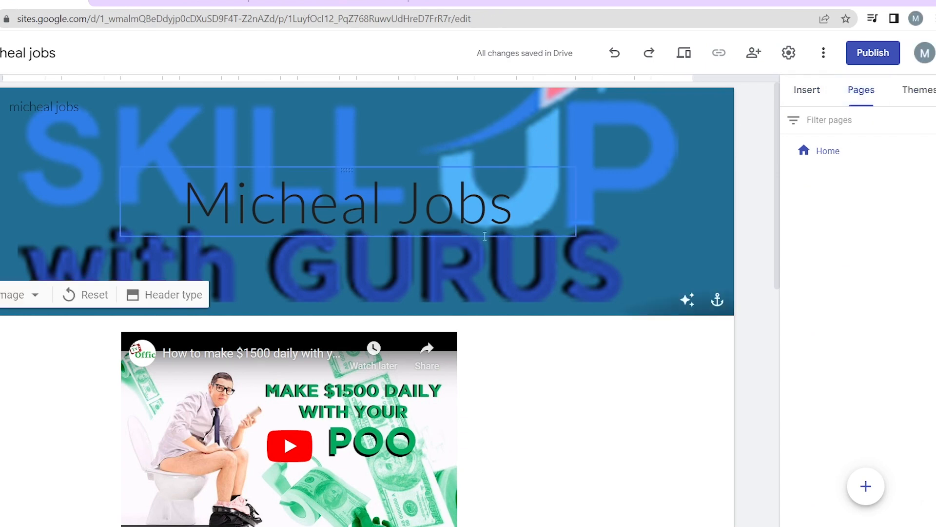
{"action": "scroll", "coordinate": [511, 354], "scroll_direction": "down", "scroll_amount": 12}
{"action": "scroll", "coordinate": [512, 354], "scroll_direction": "up", "scroll_amount": 12}
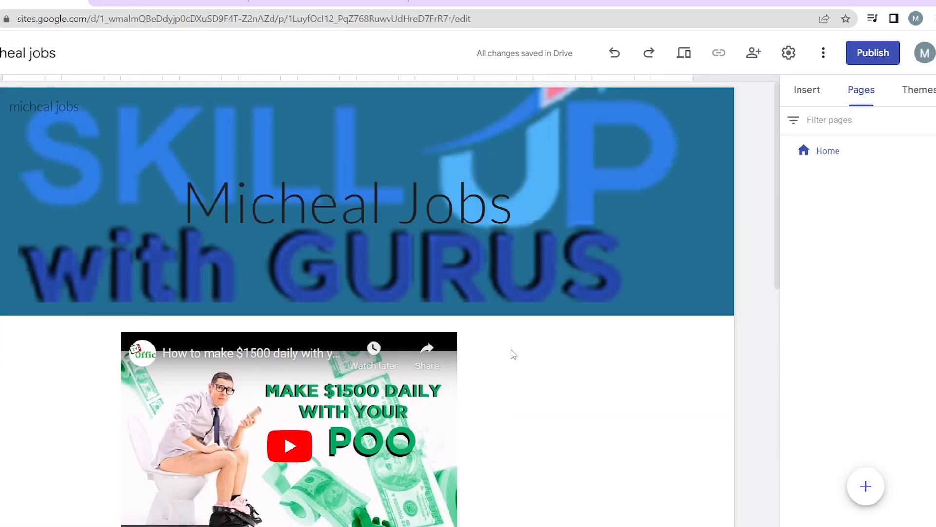
Try light grey Style 2, then set the YouTube video section to dark blue Style 3
{"action": "scroll", "coordinate": [514, 338], "scroll_direction": "down", "scroll_amount": 5}
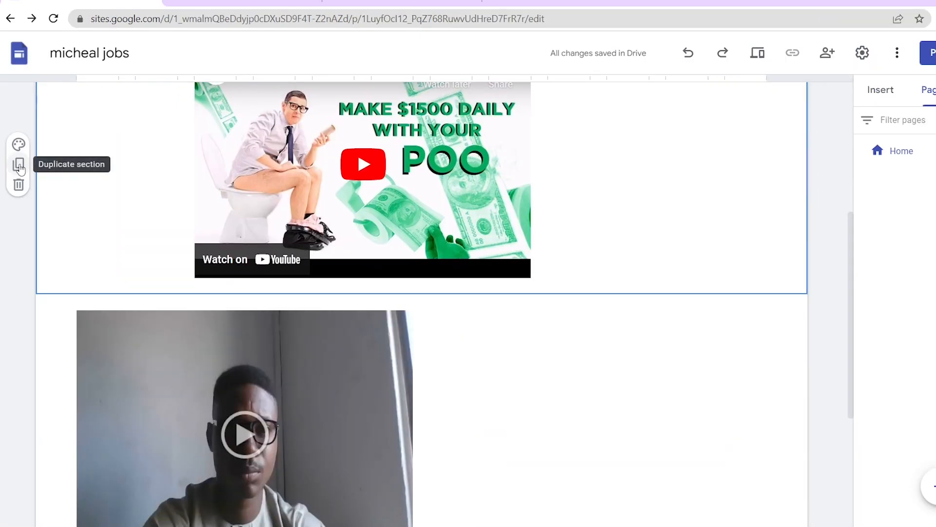
{"action": "left_click", "coordinate": [19, 146]}
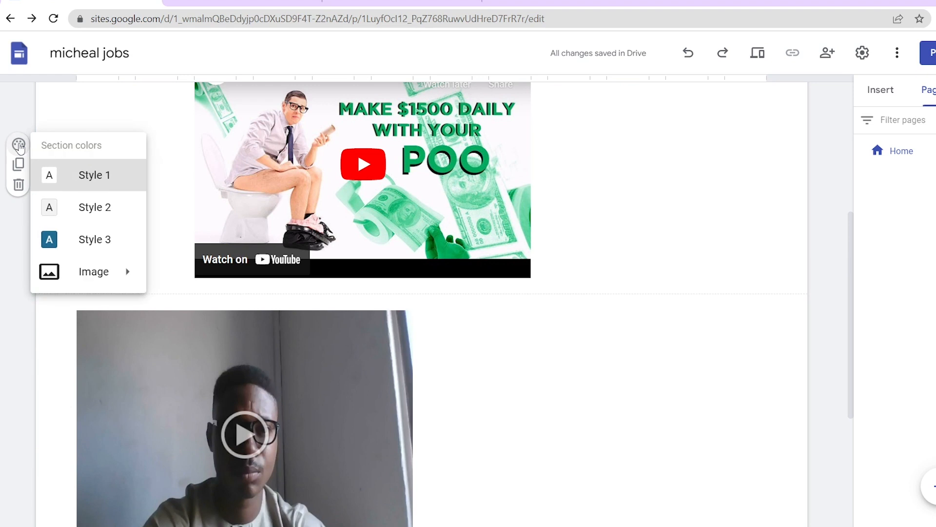
{"action": "left_click", "coordinate": [98, 207]}
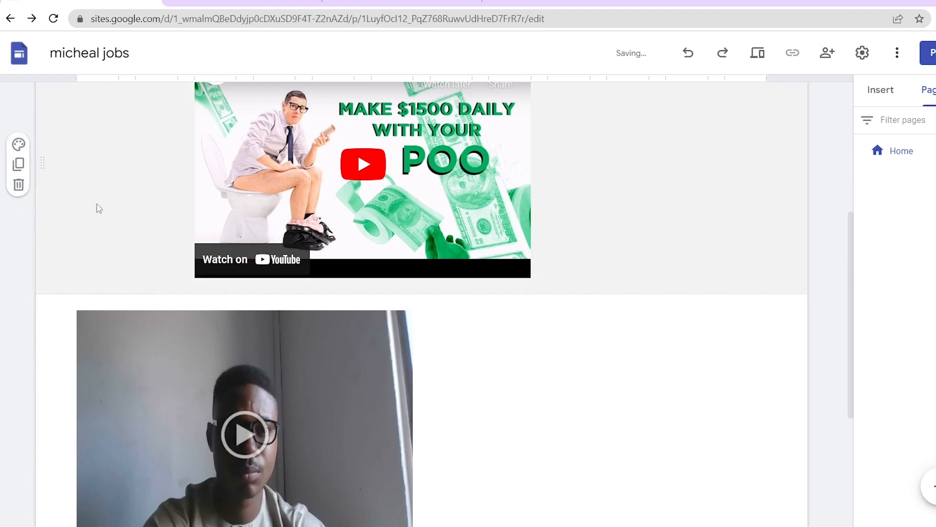
{"action": "left_click", "coordinate": [19, 145]}
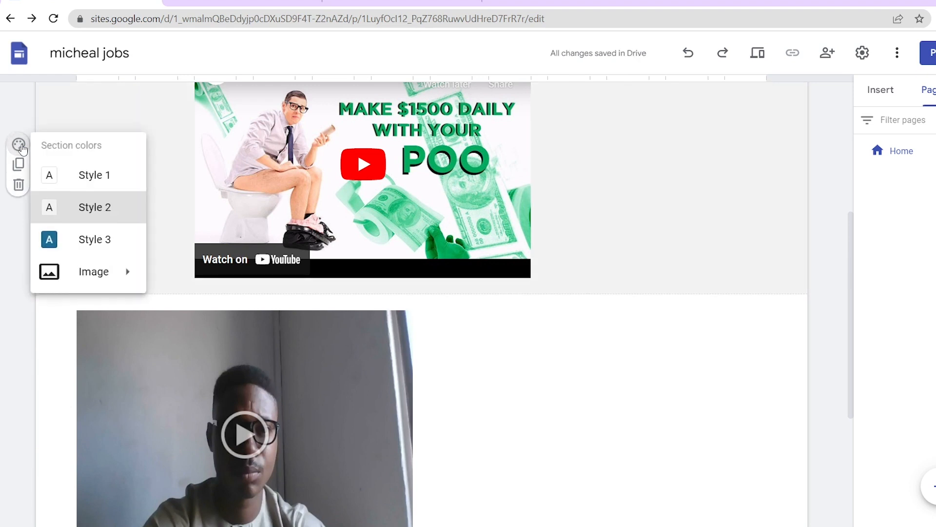
{"action": "left_click", "coordinate": [97, 241]}
{"action": "scroll", "coordinate": [628, 294], "scroll_direction": "up", "scroll_amount": 5}
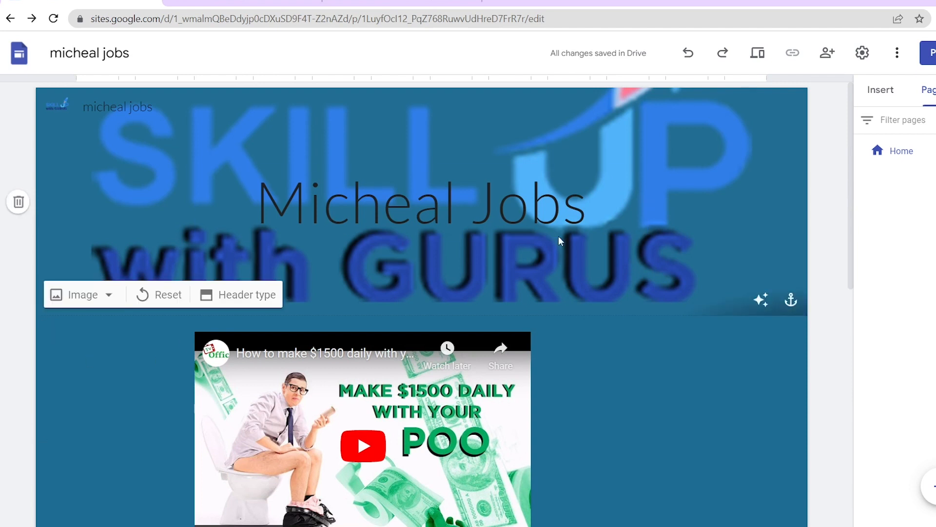
{"action": "mouse_move", "coordinate": [934, 485]}
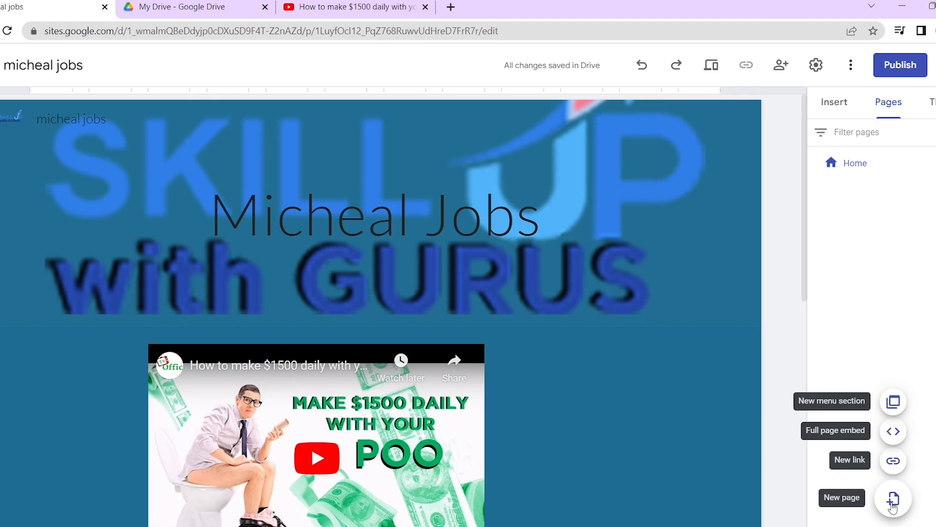
Create a new page named 'documentary'
{"action": "left_click", "coordinate": [892, 507]}
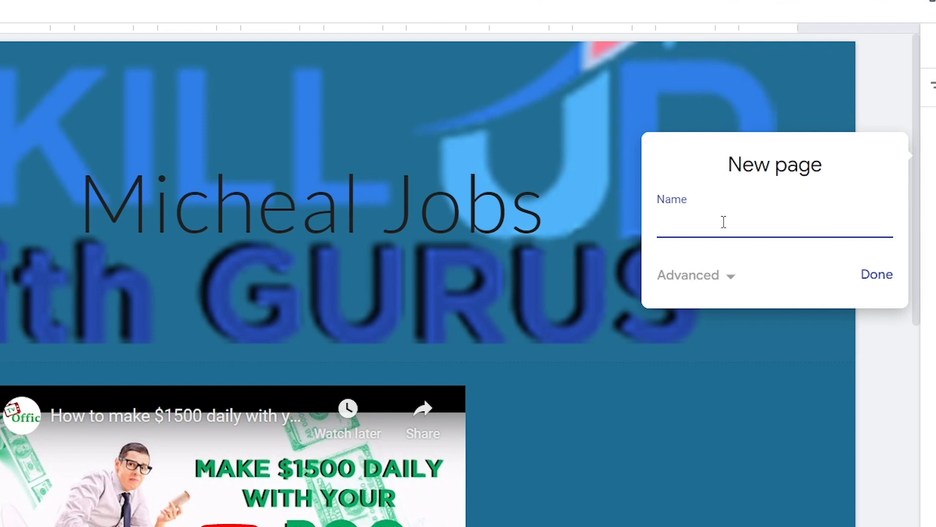
{"action": "type", "text": "documentary"}
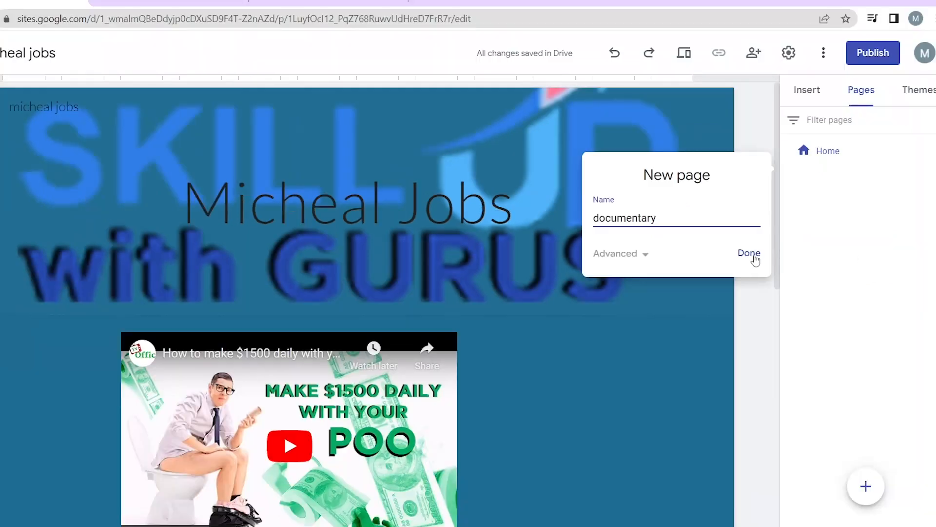
{"action": "left_click", "coordinate": [876, 274]}
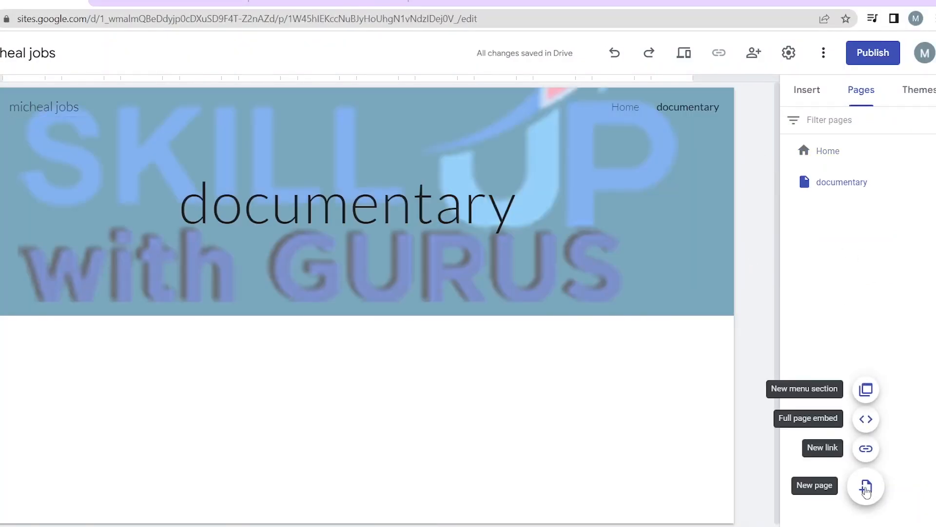
Create a second new page named 'tv series'
{"action": "left_click", "coordinate": [866, 486]}
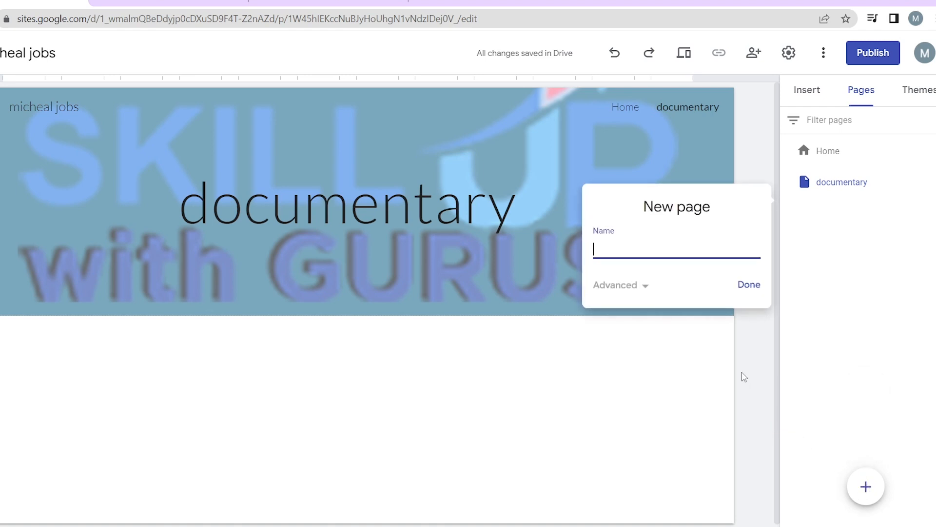
{"action": "type", "text": "tv series"}
{"action": "left_click", "coordinate": [740, 290]}
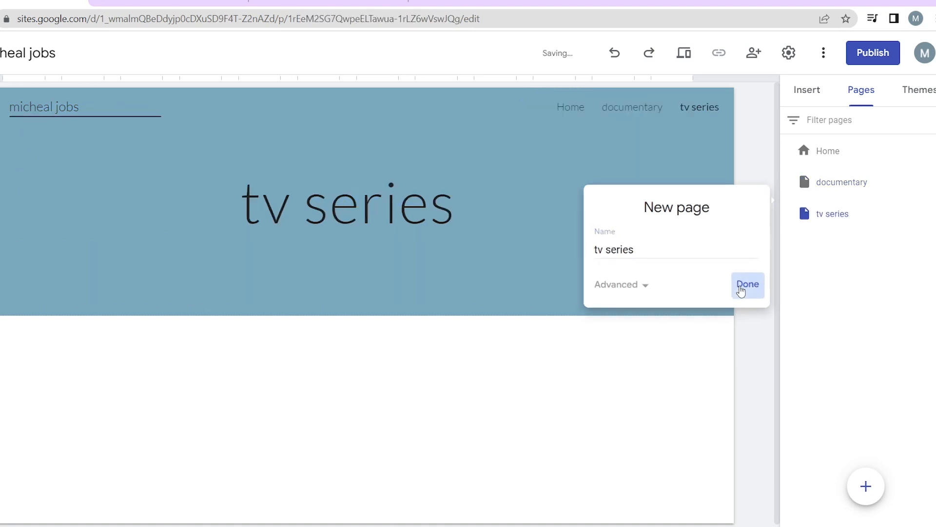
{"action": "mouse_move", "coordinate": [863, 484]}
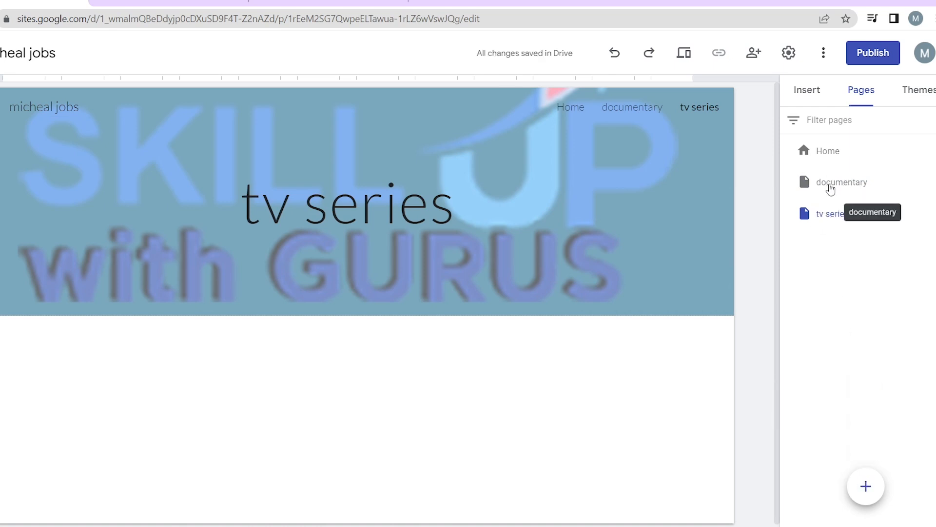
Open the documentary page and the Insert panel, then go back to the Home page
{"action": "left_click", "coordinate": [831, 186]}
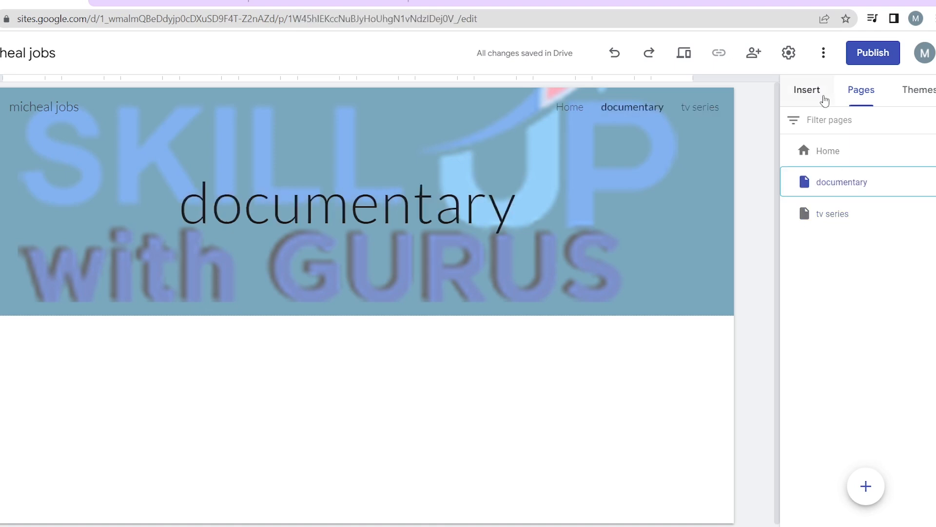
{"action": "left_click", "coordinate": [813, 100]}
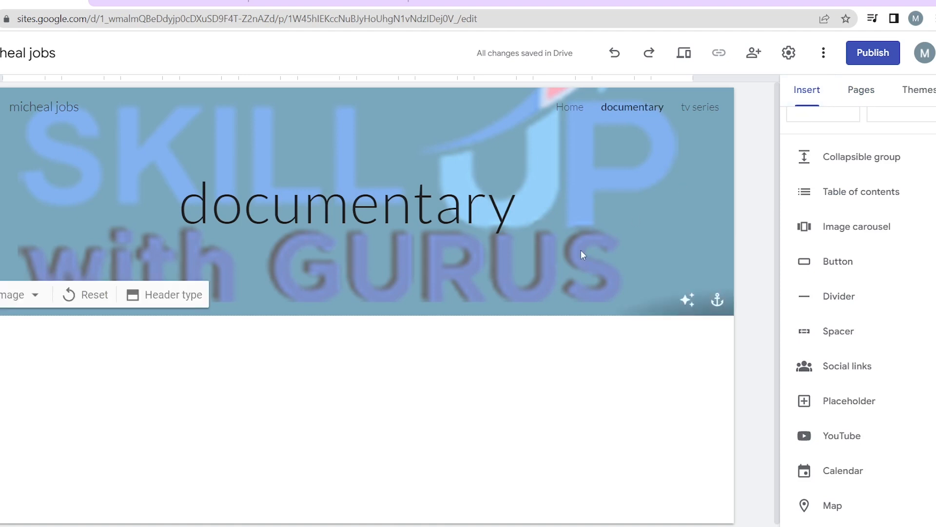
{"action": "scroll", "coordinate": [318, 379], "scroll_direction": "down", "scroll_amount": 1}
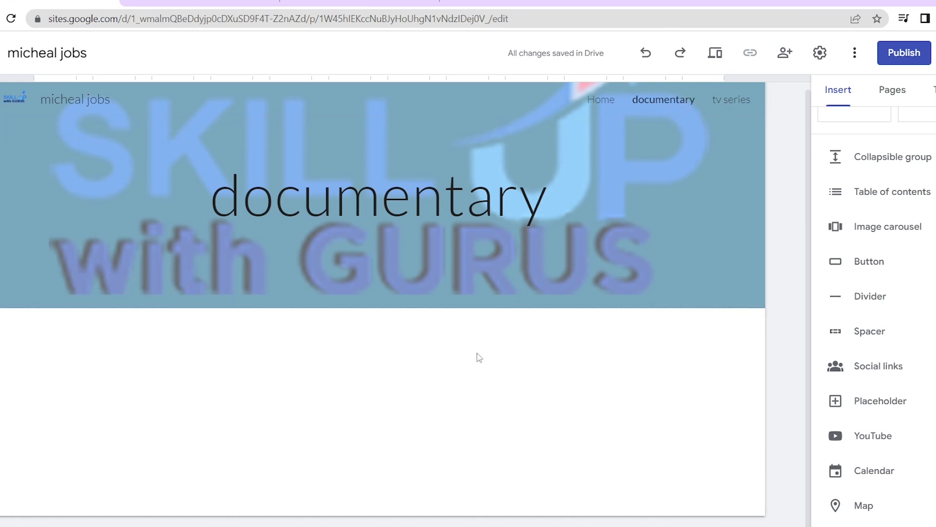
{"action": "left_click", "coordinate": [600, 102]}
{"action": "scroll", "coordinate": [514, 336], "scroll_direction": "down", "scroll_amount": 6}
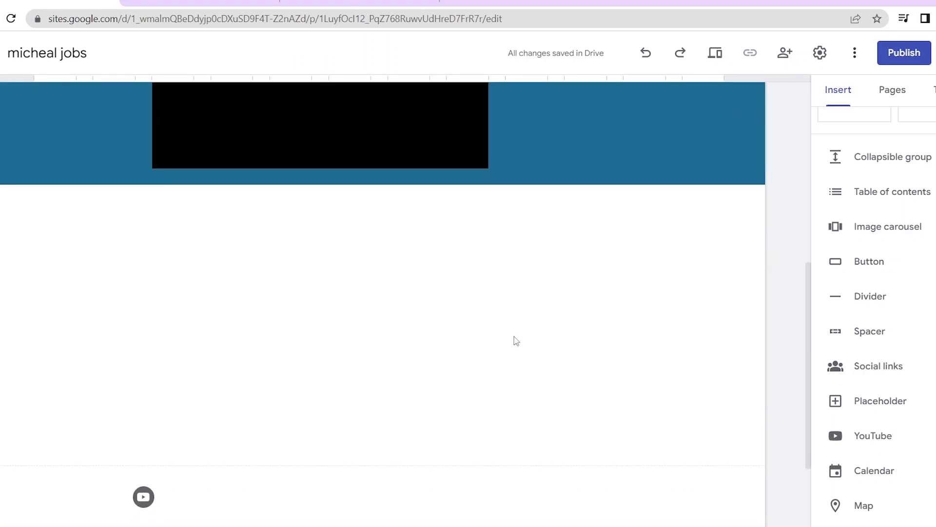
{"action": "scroll", "coordinate": [516, 341], "scroll_direction": "down", "scroll_amount": 3}
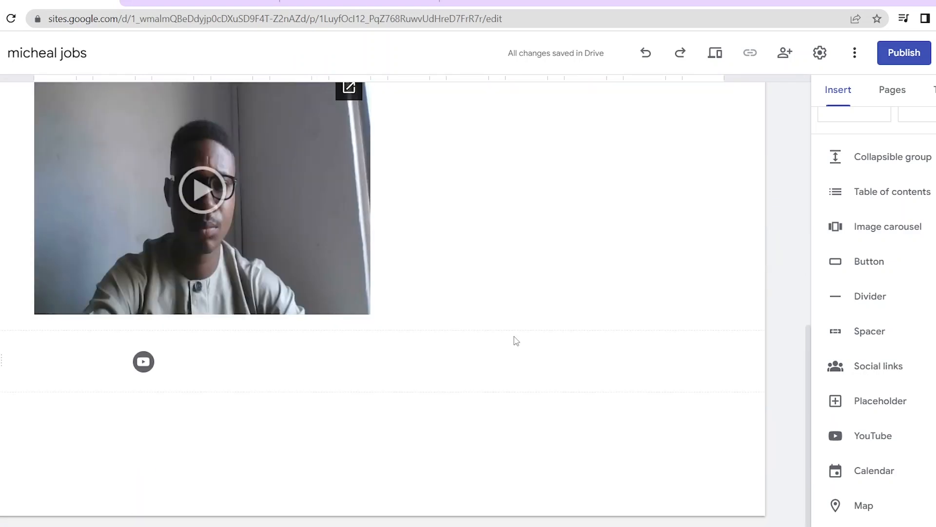
{"action": "scroll", "coordinate": [516, 340], "scroll_direction": "up", "scroll_amount": 6}
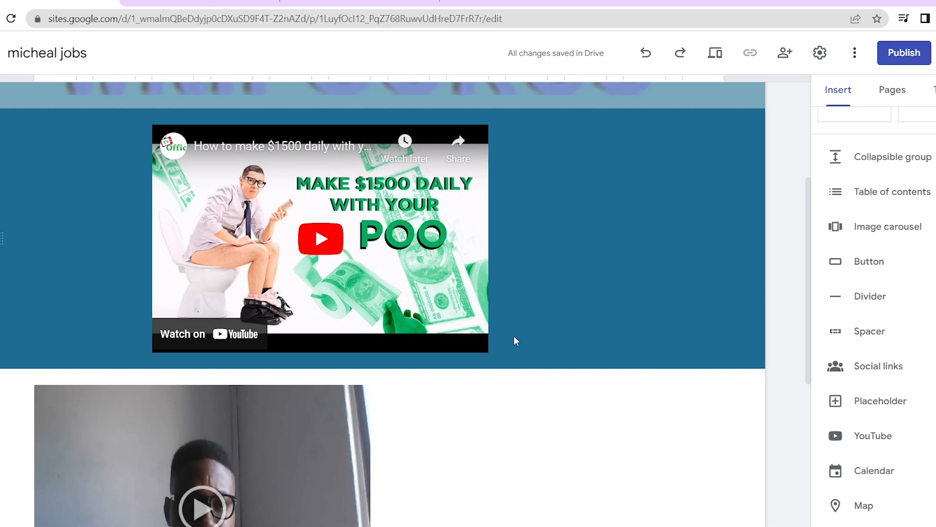
{"action": "scroll", "coordinate": [907, 483], "scroll_direction": "down", "scroll_amount": 2}
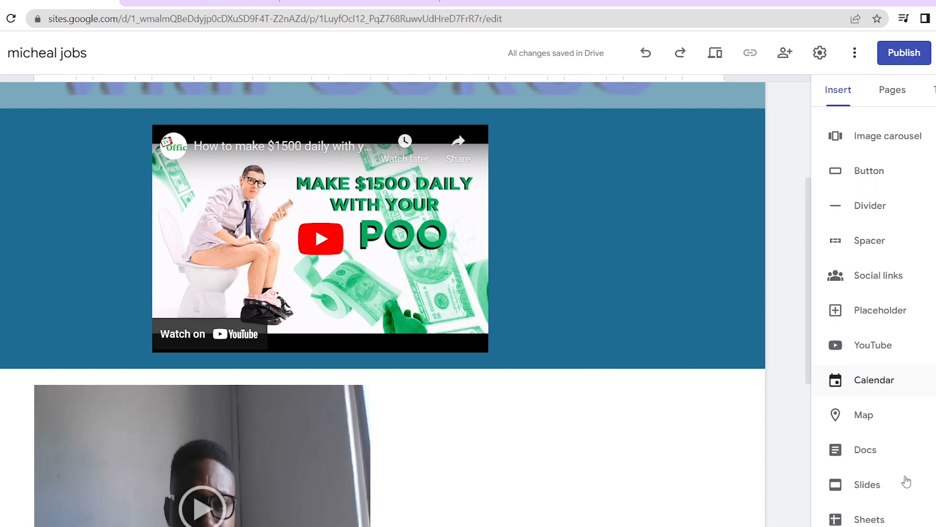
Search the map location for 'lago' and insert the Lagos Island, Lagos, Nigeria map
{"action": "left_click", "coordinate": [863, 416]}
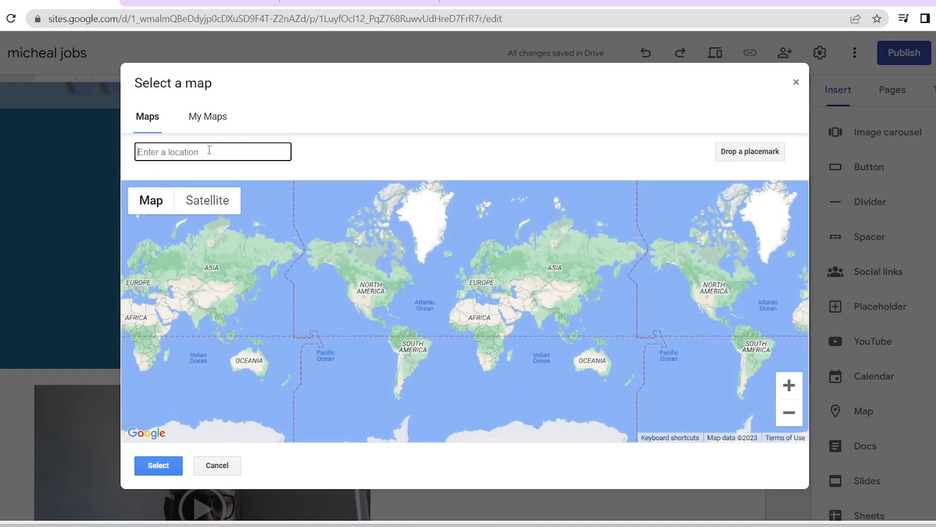
{"action": "type", "text": "niger"}
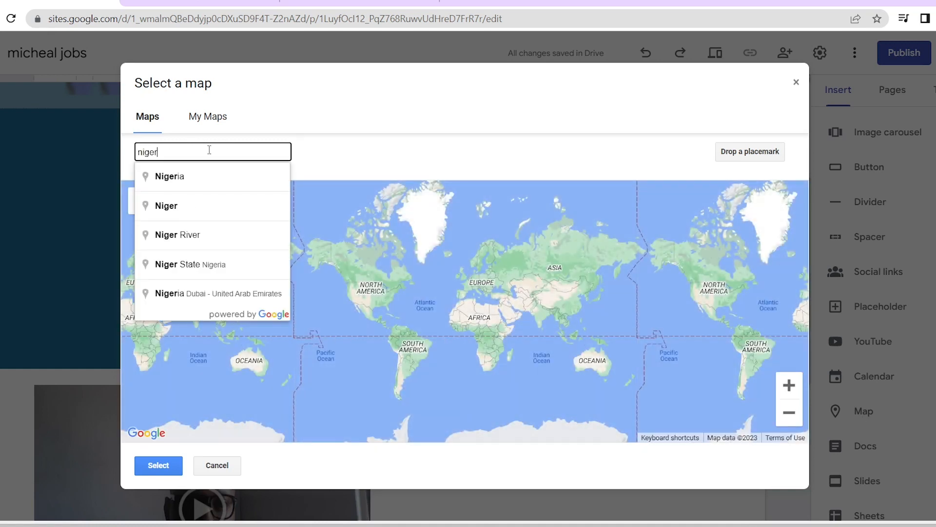
{"action": "key", "text": "BackSpace"}
{"action": "key", "text": "BackSpace"}
{"action": "key", "text": "BackSpace"}
{"action": "key", "text": "BackSpace"}
{"action": "key", "text": "BackSpace"}
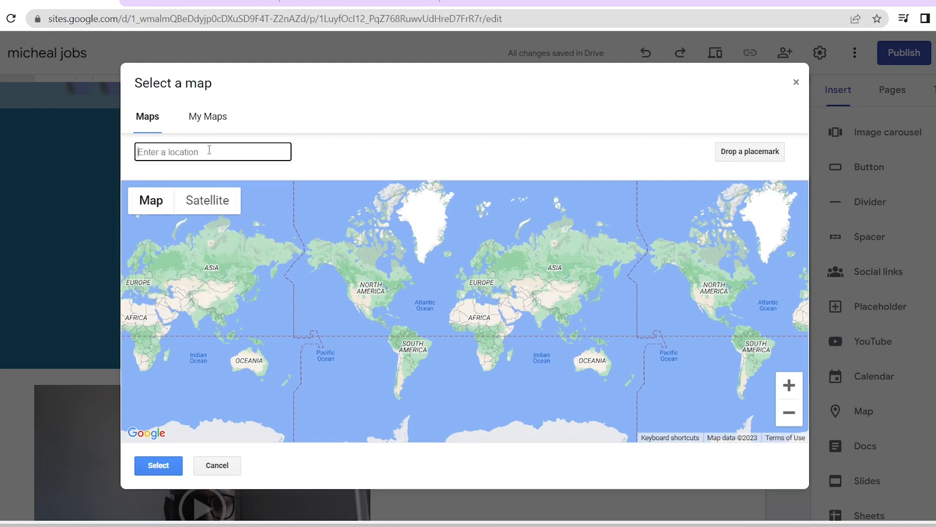
{"action": "type", "text": "lagos"}
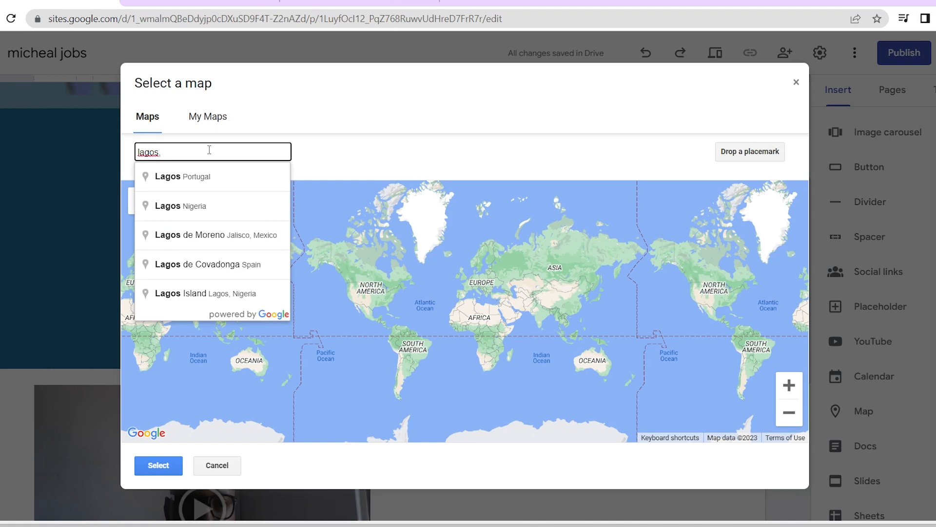
{"action": "left_click", "coordinate": [248, 293]}
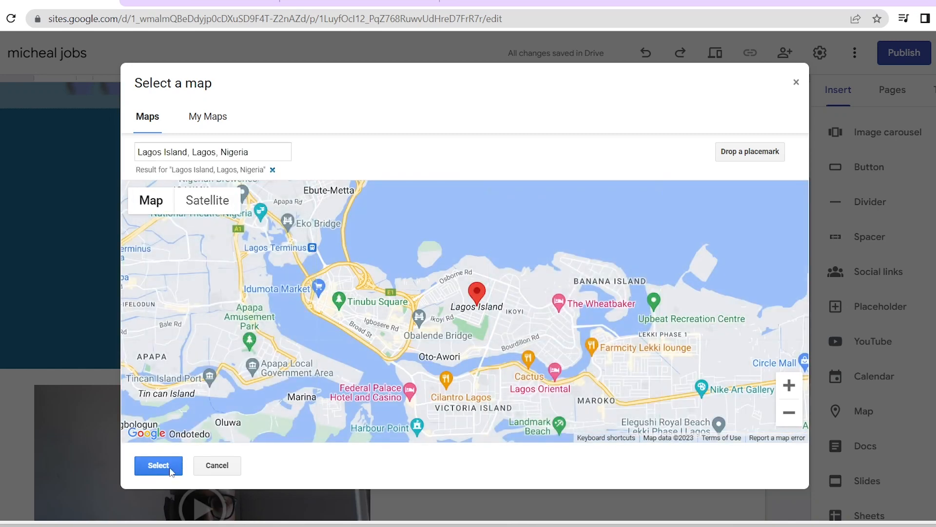
{"action": "left_click", "coordinate": [159, 465]}
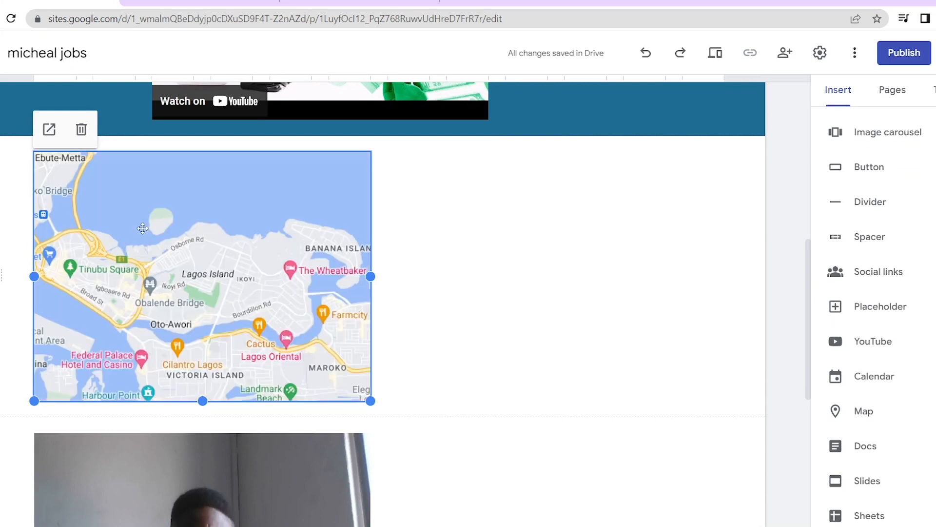
Move the Lagos Island map block under the webcam video, then centre the video block on the page
{"action": "left_click_drag", "start_coordinate": [297, 288], "coordinate": [316, 387]}
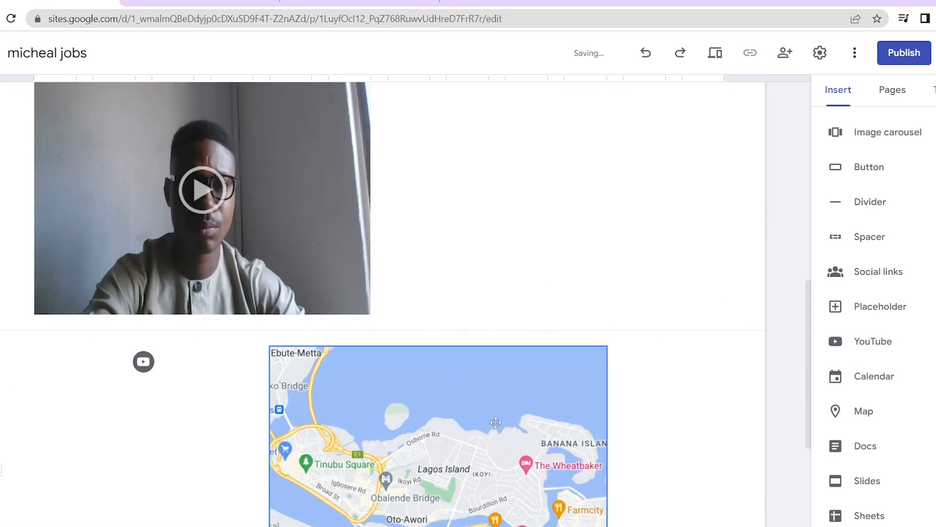
{"action": "left_click_drag", "start_coordinate": [288, 211], "coordinate": [376, 212]}
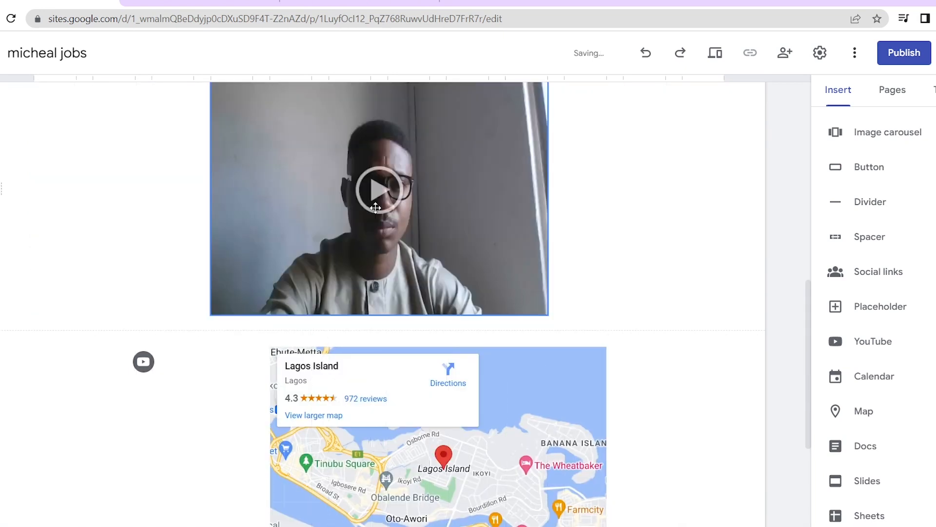
{"action": "scroll", "coordinate": [651, 239], "scroll_direction": "up", "scroll_amount": 6}
{"action": "scroll", "coordinate": [651, 236], "scroll_direction": "up", "scroll_amount": 4}
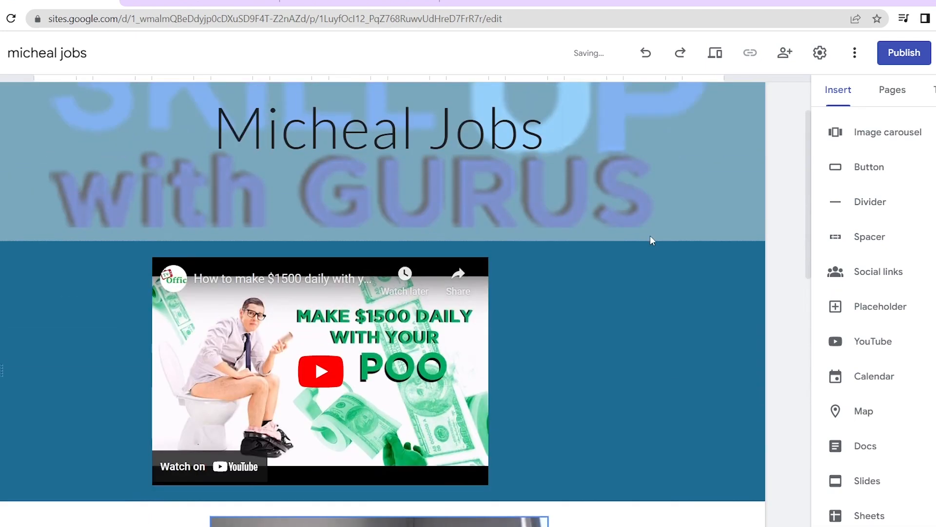
{"action": "scroll", "coordinate": [650, 235], "scroll_direction": "down", "scroll_amount": 2}
{"action": "scroll", "coordinate": [650, 235], "scroll_direction": "up", "scroll_amount": 2}
{"action": "scroll", "coordinate": [651, 236], "scroll_direction": "down", "scroll_amount": 12}
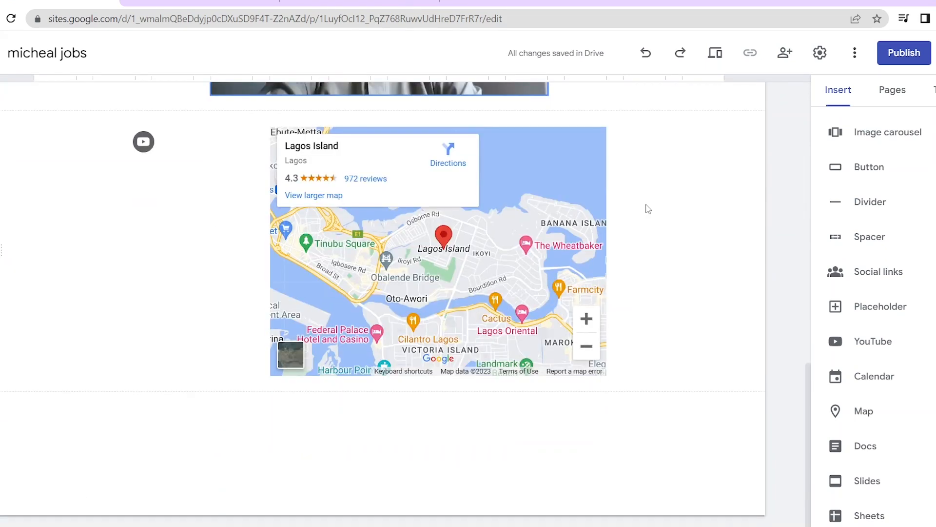
{"action": "scroll", "coordinate": [647, 207], "scroll_direction": "up", "scroll_amount": 12}
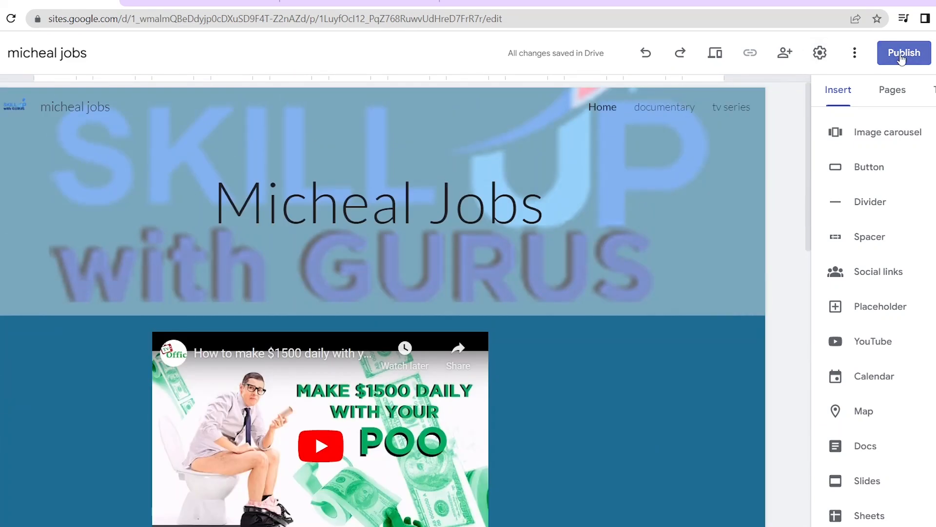
{"action": "left_click", "coordinate": [901, 54]}
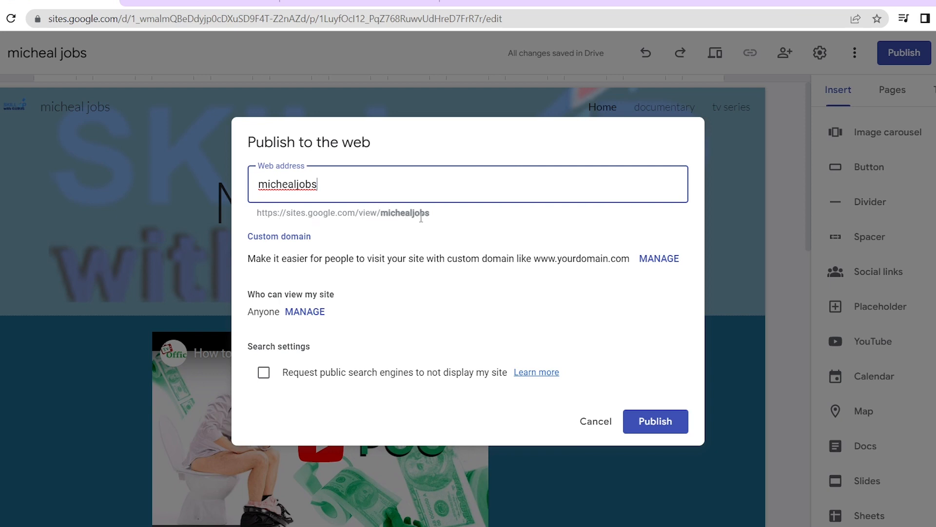
{"action": "left_click", "coordinate": [642, 419]}
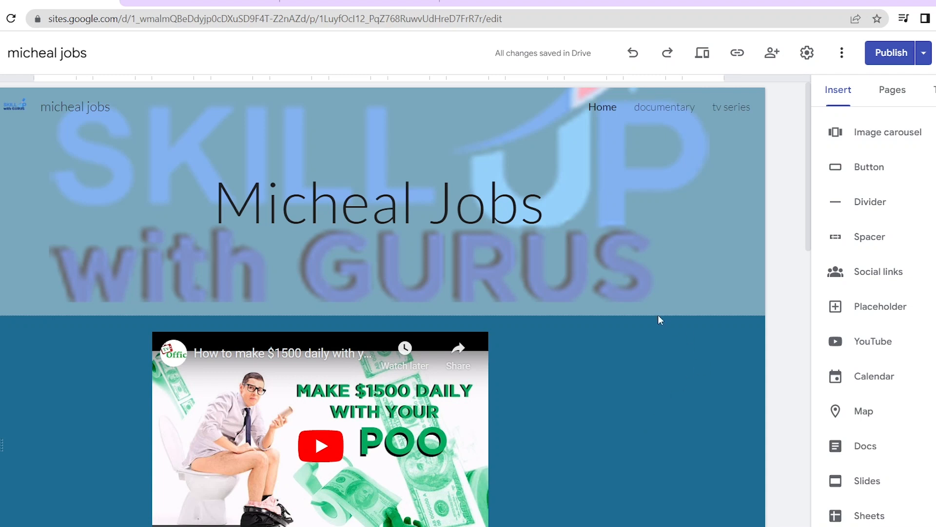
{"action": "mouse_move", "coordinate": [648, 314]}
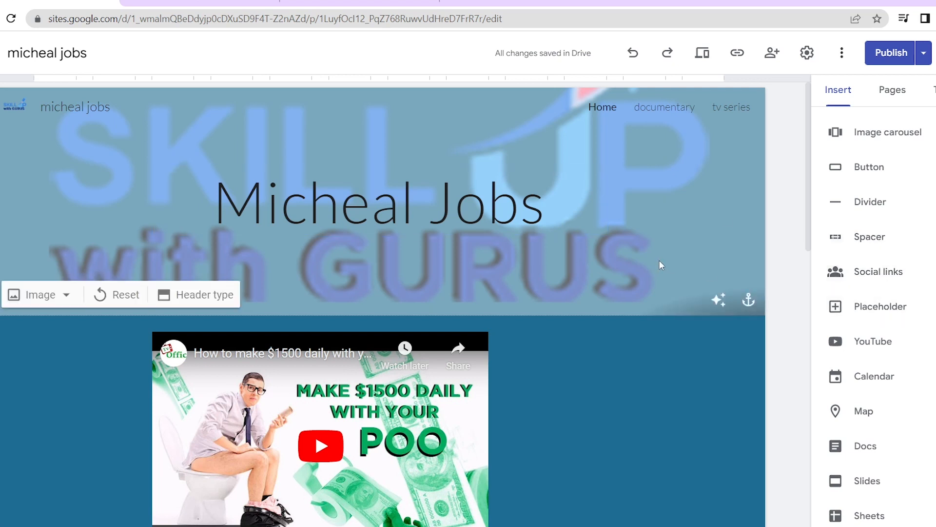
Apply the Level theme from the Themes list, turning the header and video section yellow
{"action": "left_click", "coordinate": [900, 96]}
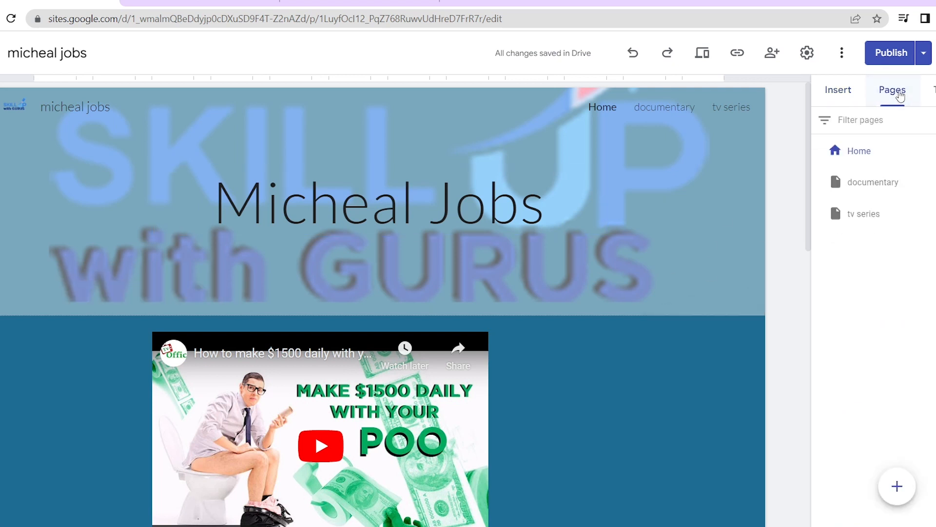
{"action": "left_click", "coordinate": [932, 89]}
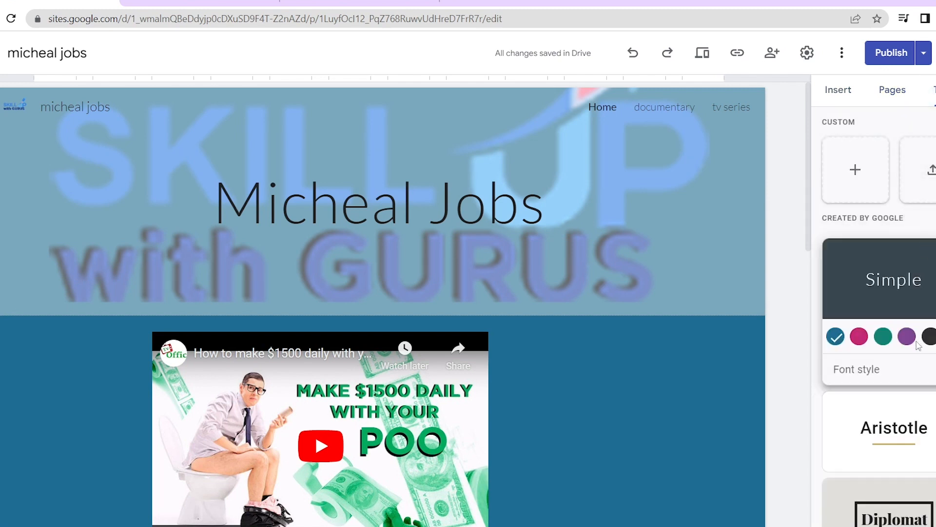
{"action": "scroll", "coordinate": [918, 340], "scroll_direction": "down", "scroll_amount": 3}
{"action": "scroll", "coordinate": [917, 340], "scroll_direction": "down", "scroll_amount": 4}
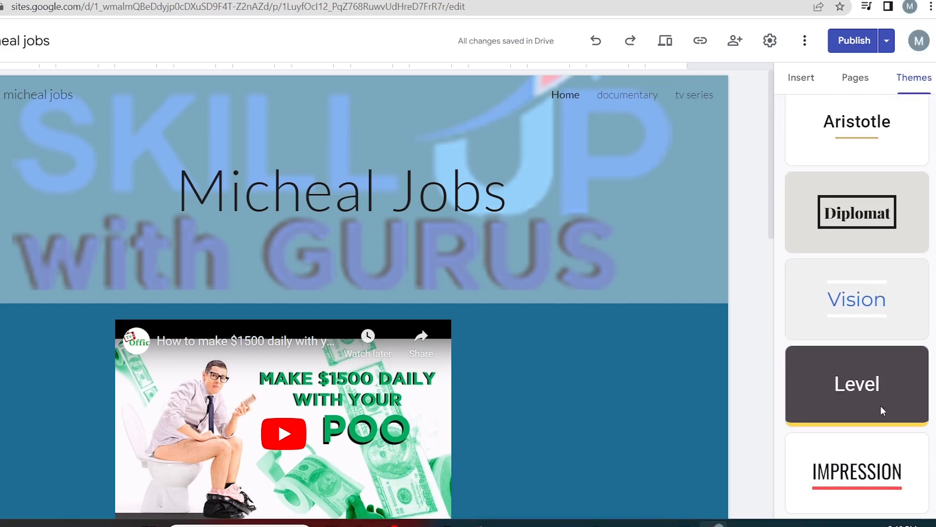
{"action": "left_click", "coordinate": [860, 388]}
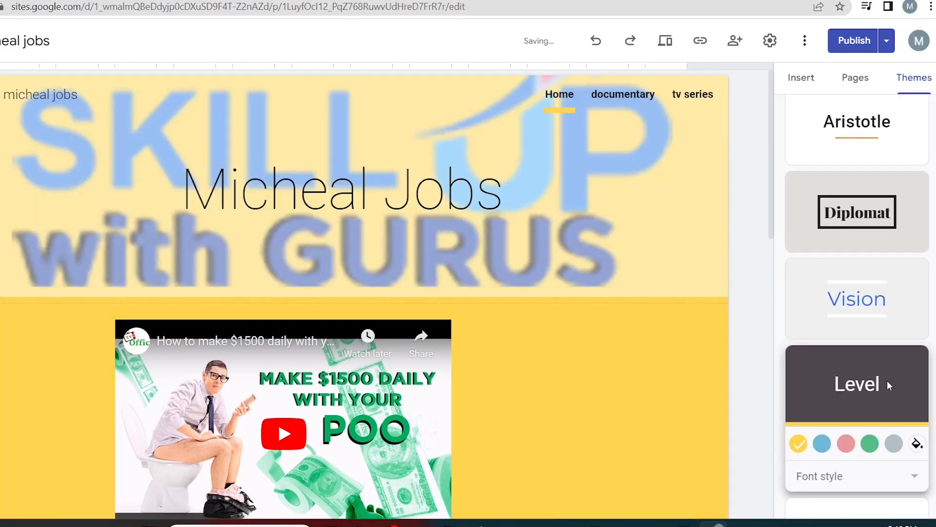
{"action": "scroll", "coordinate": [506, 176], "scroll_direction": "down", "scroll_amount": 5}
{"action": "scroll", "coordinate": [506, 175], "scroll_direction": "down", "scroll_amount": 9}
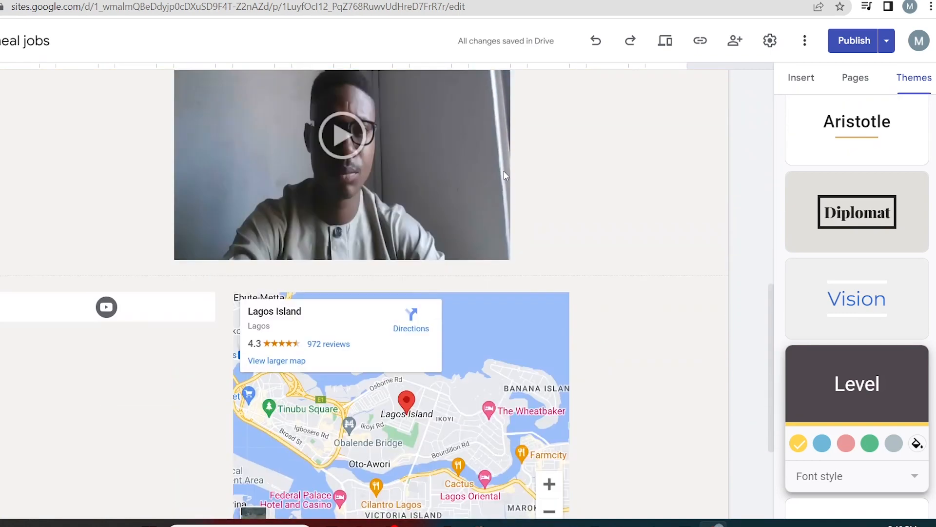
{"action": "scroll", "coordinate": [503, 173], "scroll_direction": "up", "scroll_amount": 14}
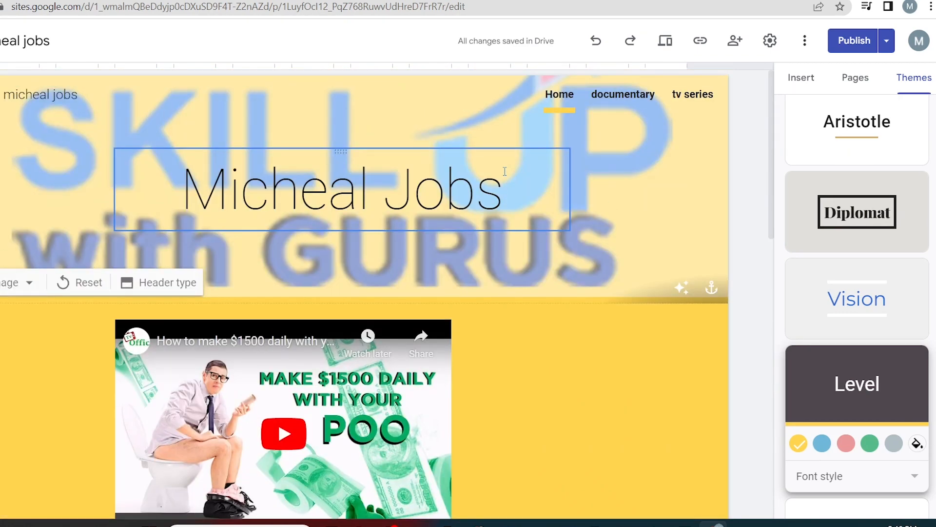